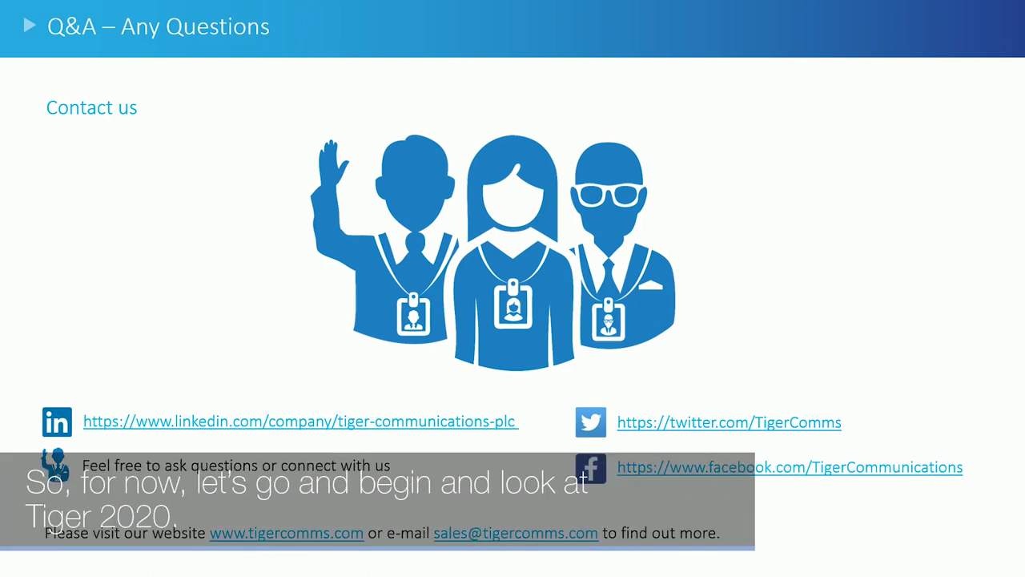
Exit the slideshow, leaving the 7-slide Tiger 2020 Pro deck in the PowerPoint editor.
key(Escape)
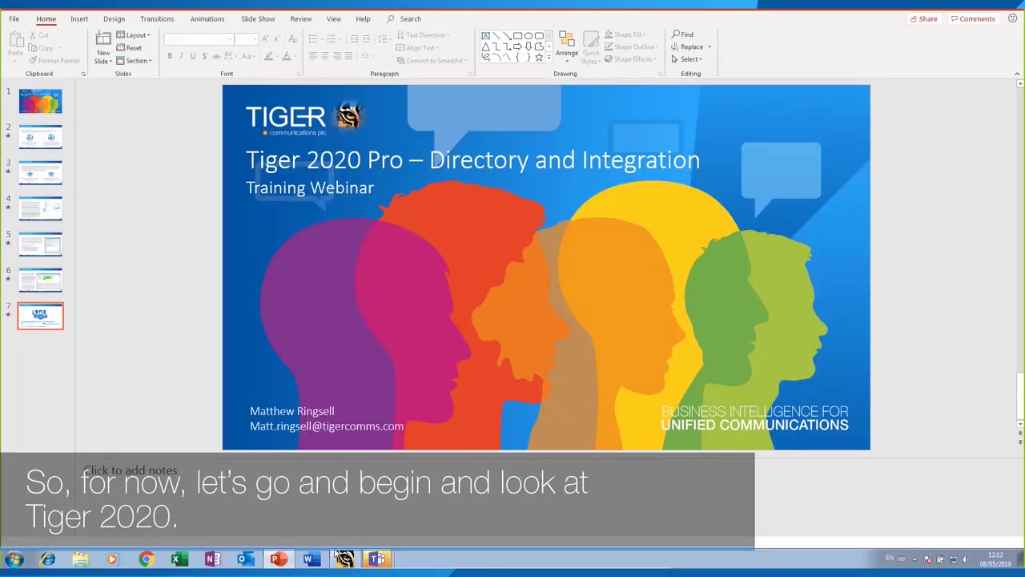
Bring Tiger 2020 forward, maximize it, and open Directory > Definition on the Demo View.
click(349, 559)
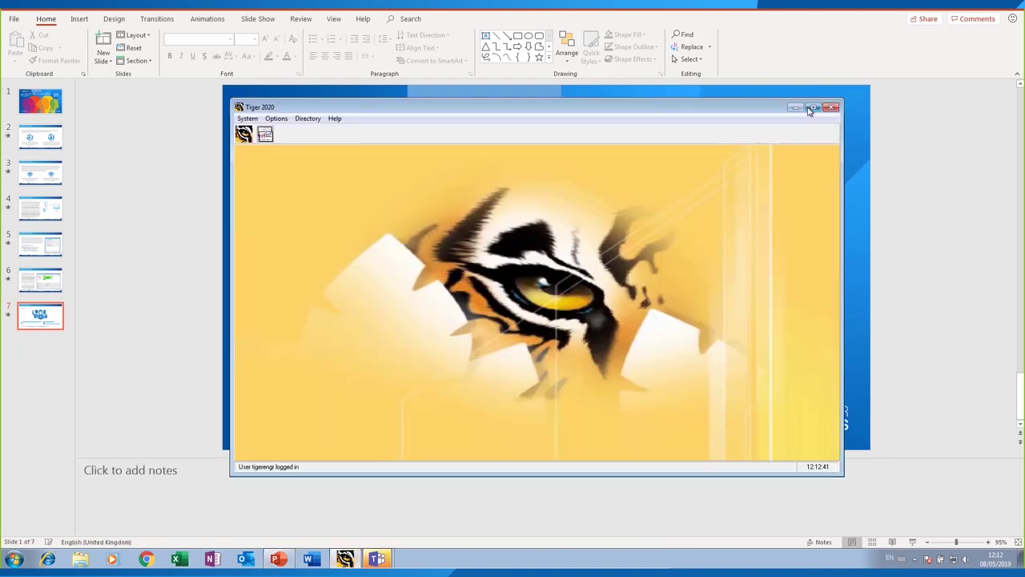
click(811, 108)
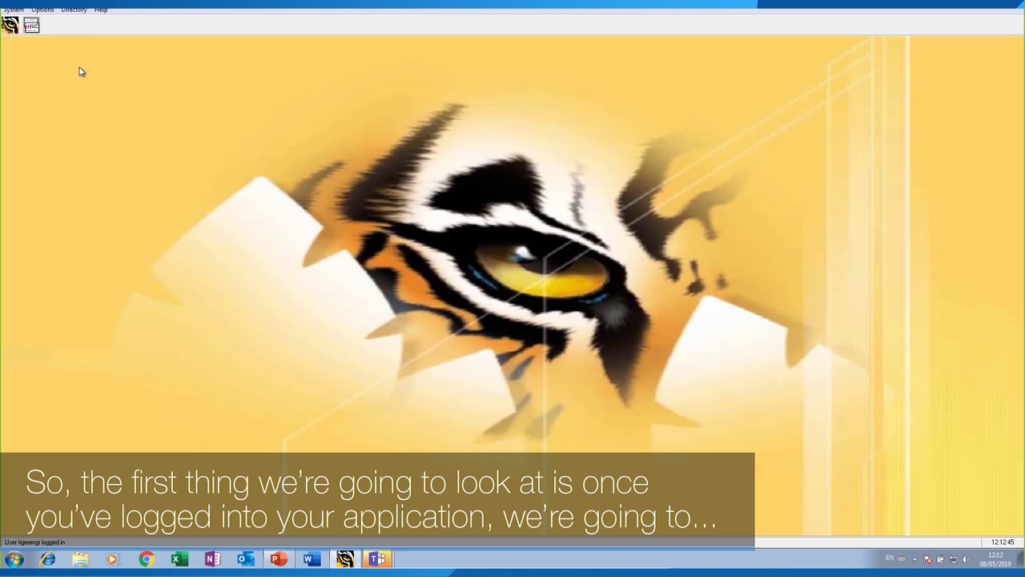
click(73, 10)
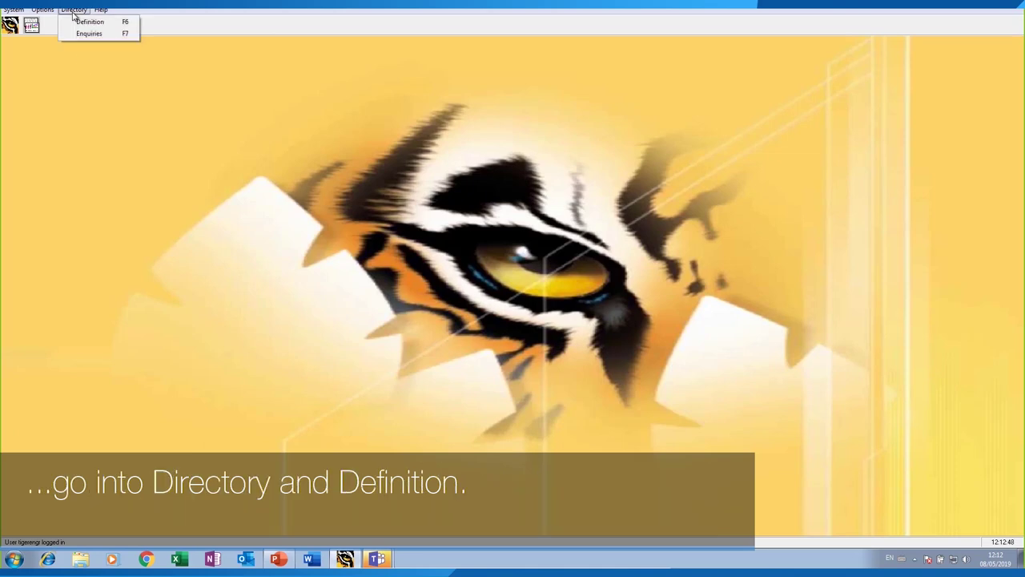
click(80, 24)
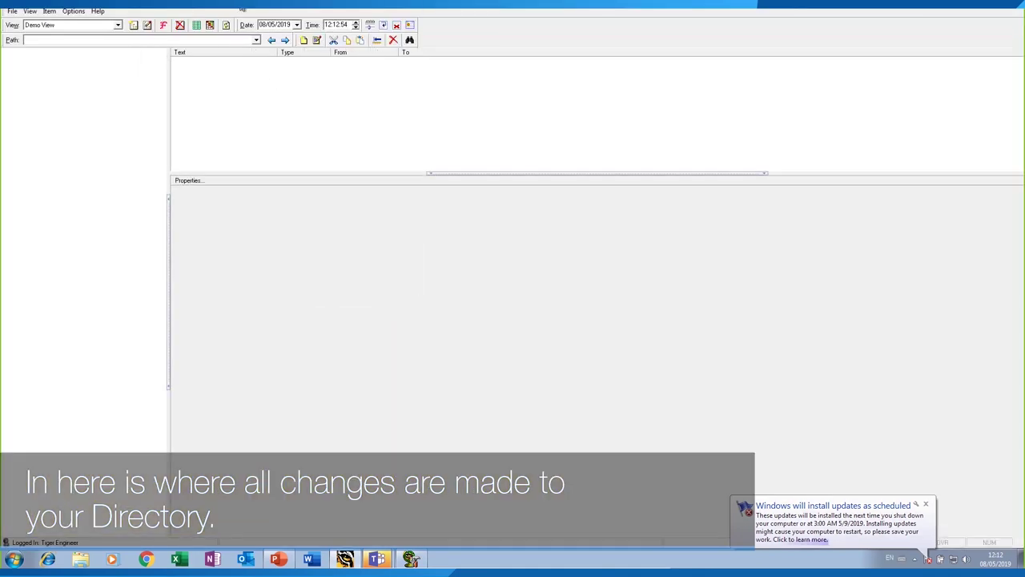
Restore the Directory Definition window to a non-maximized size and enlarge it.
double_click(243, 6)
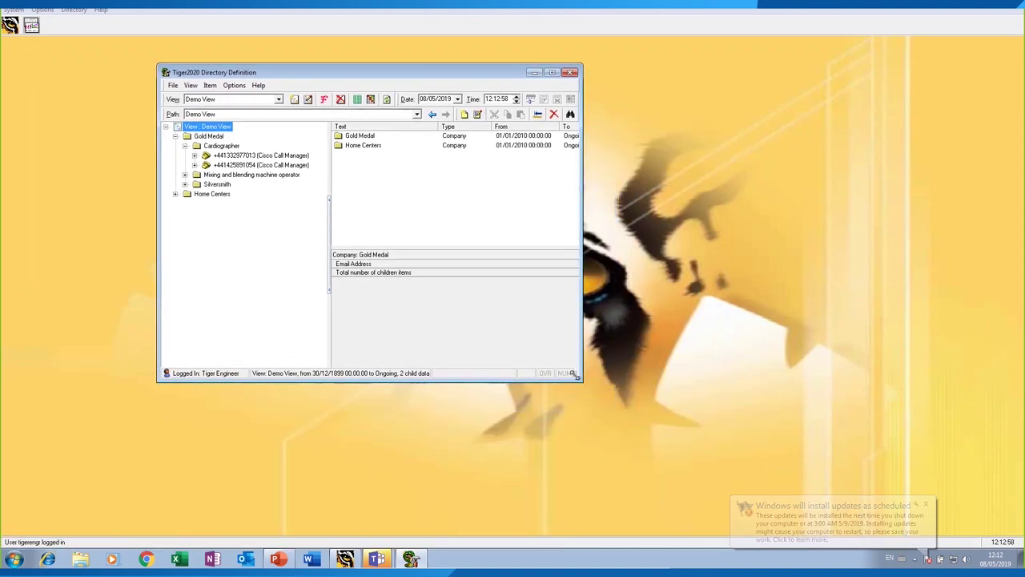
drag(581, 381, 586, 388)
drag(927, 533, 927, 532)
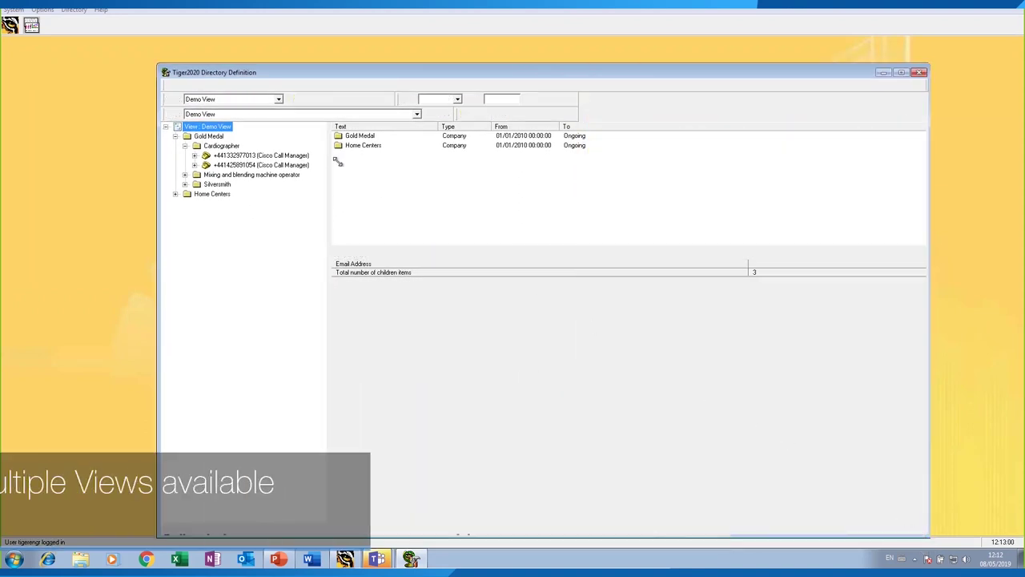
Display the Physical view, then the Classic/Costing view, then return to the Demo View.
click(266, 101)
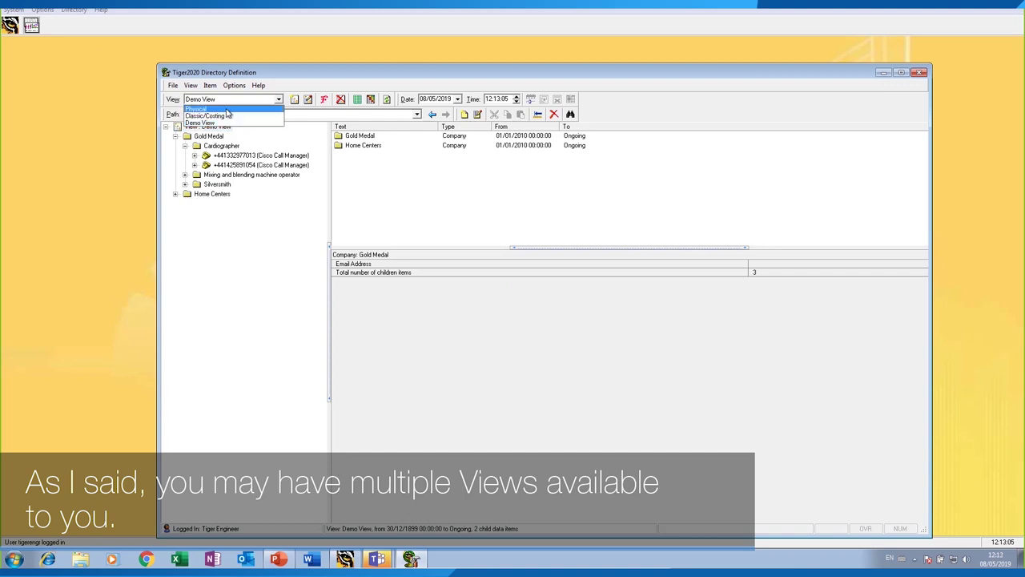
click(227, 109)
click(231, 99)
click(232, 109)
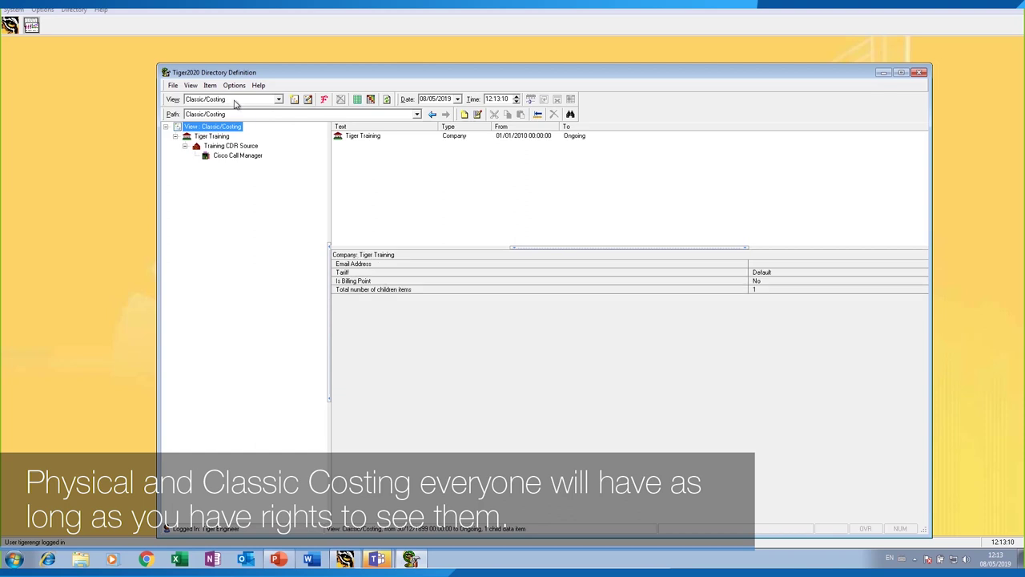
click(235, 101)
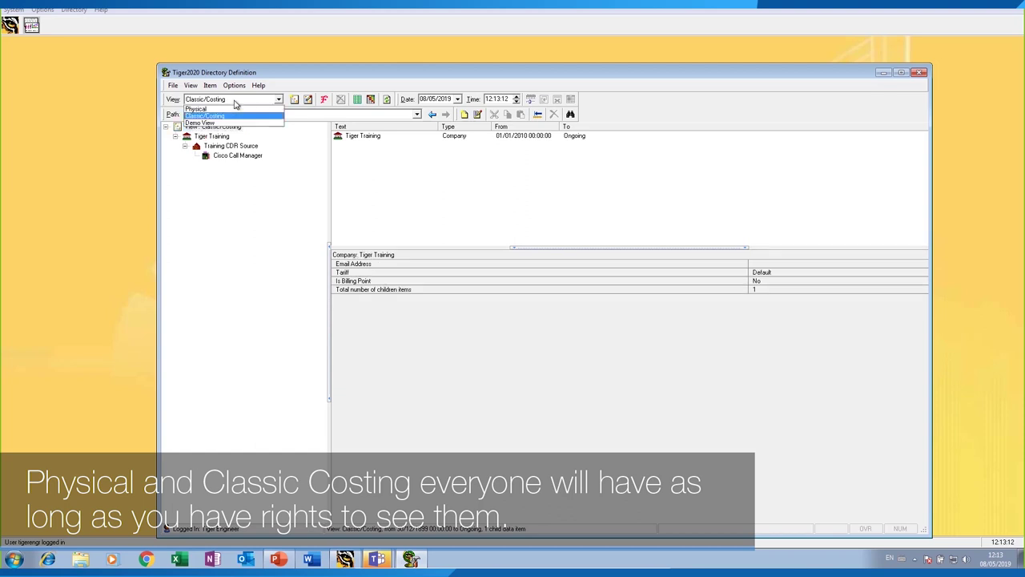
click(222, 124)
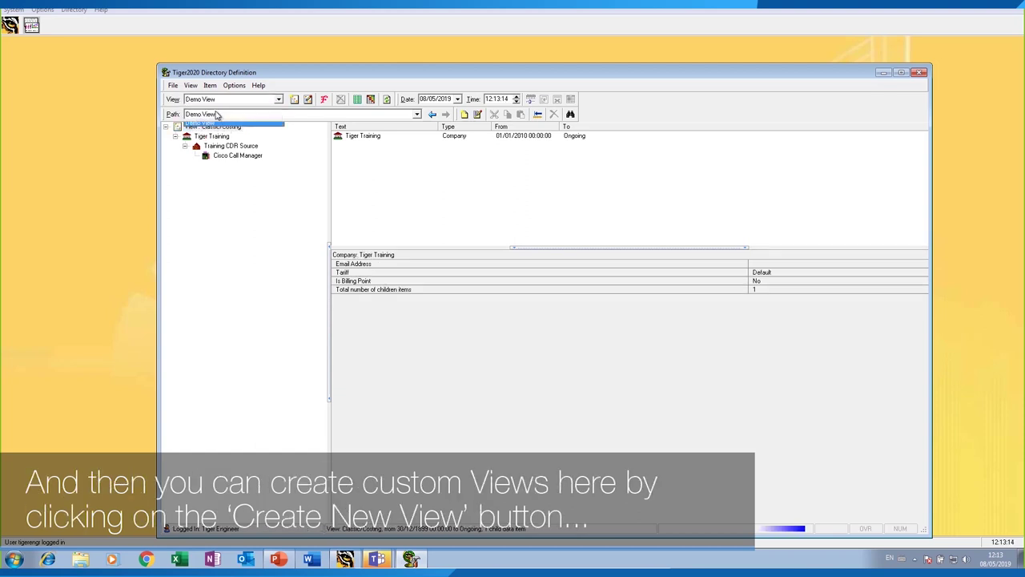
Create a new custom view named TEST, choosing the first and fourth group levels.
click(295, 99)
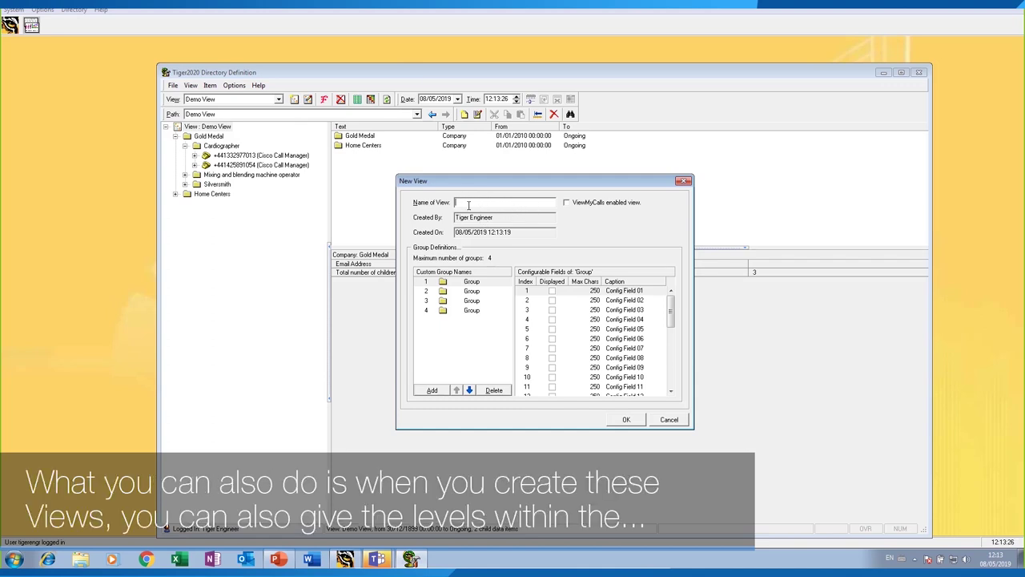
click(473, 282)
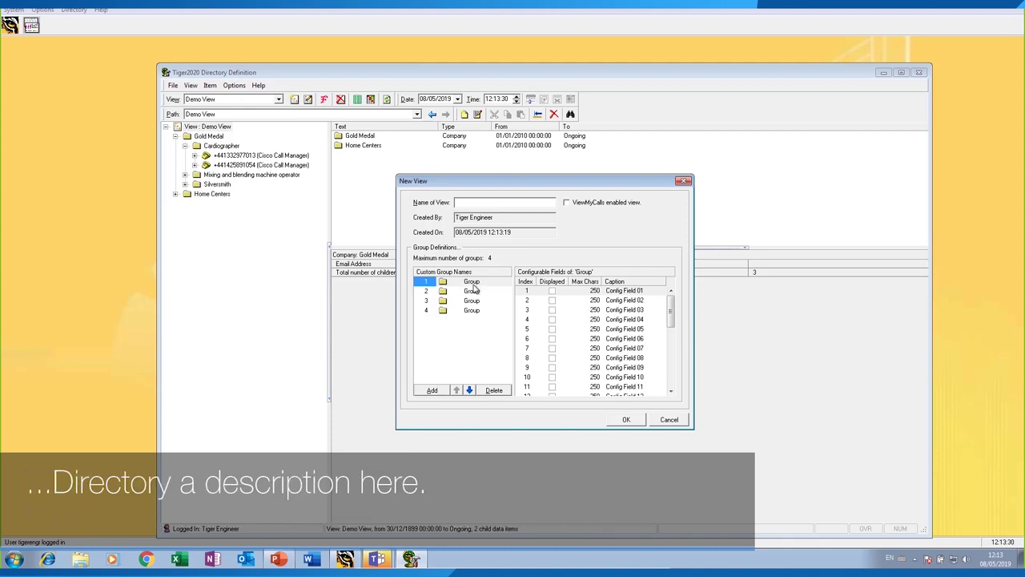
click(428, 311)
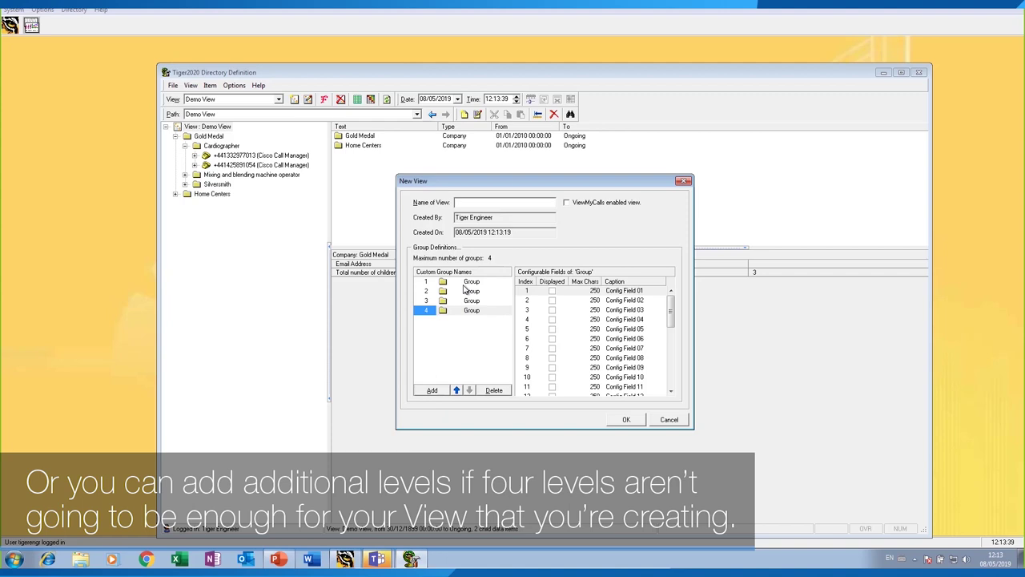
click(484, 202)
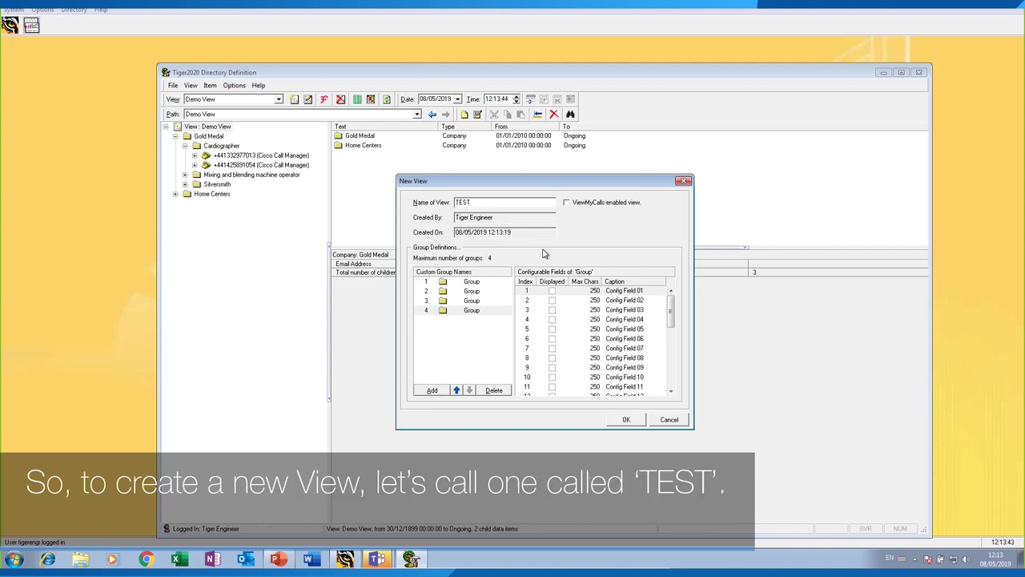
click(627, 420)
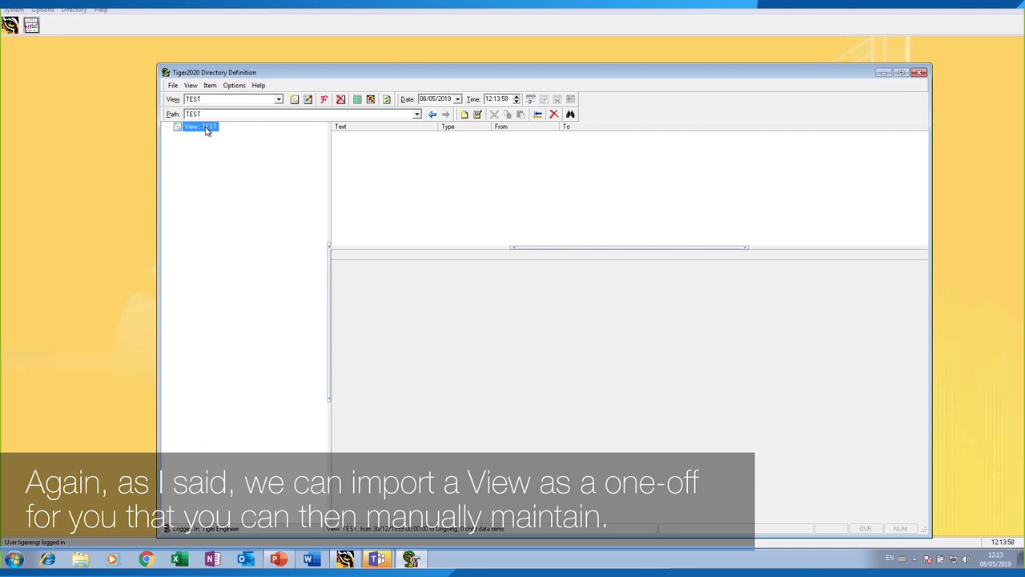
Add a Training group with the Location 2 icon to the TEST view root.
right_click(206, 130)
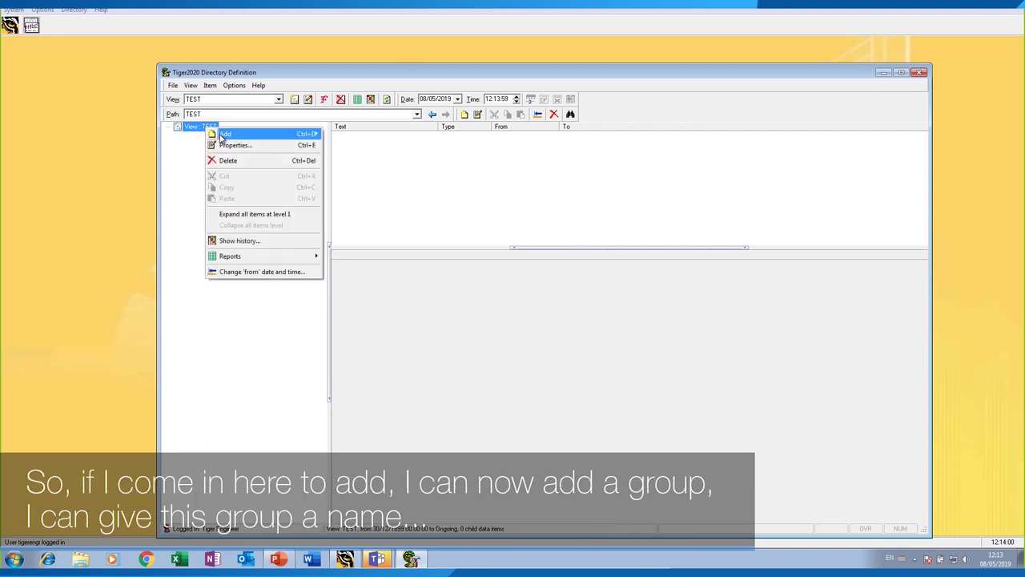
mouse_move(222, 136)
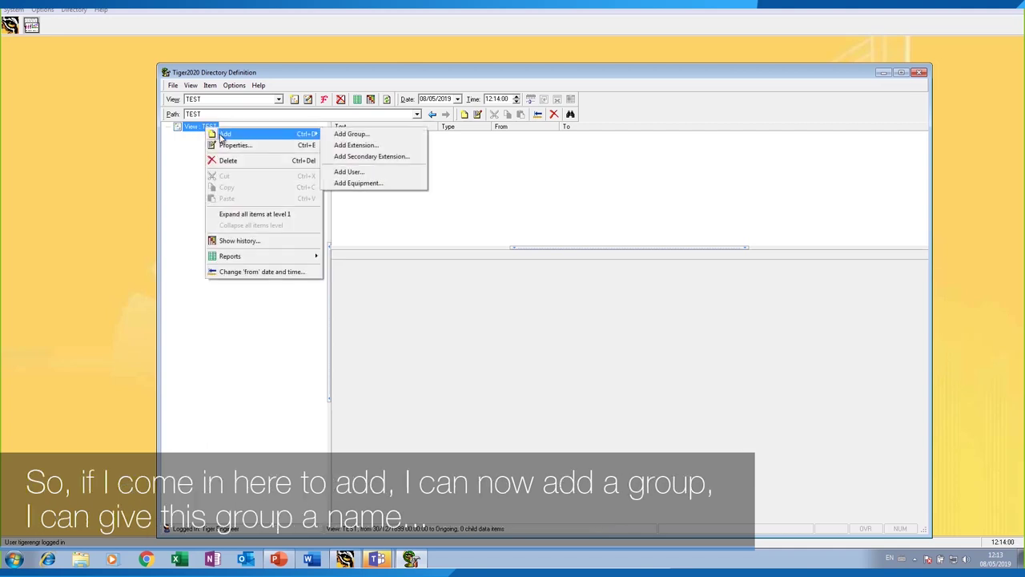
click(376, 134)
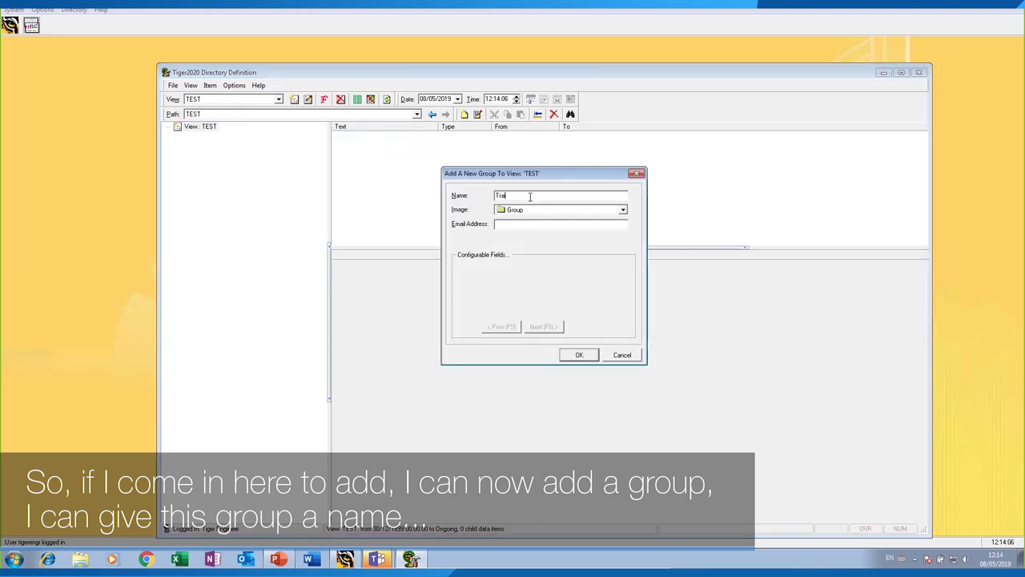
click(623, 210)
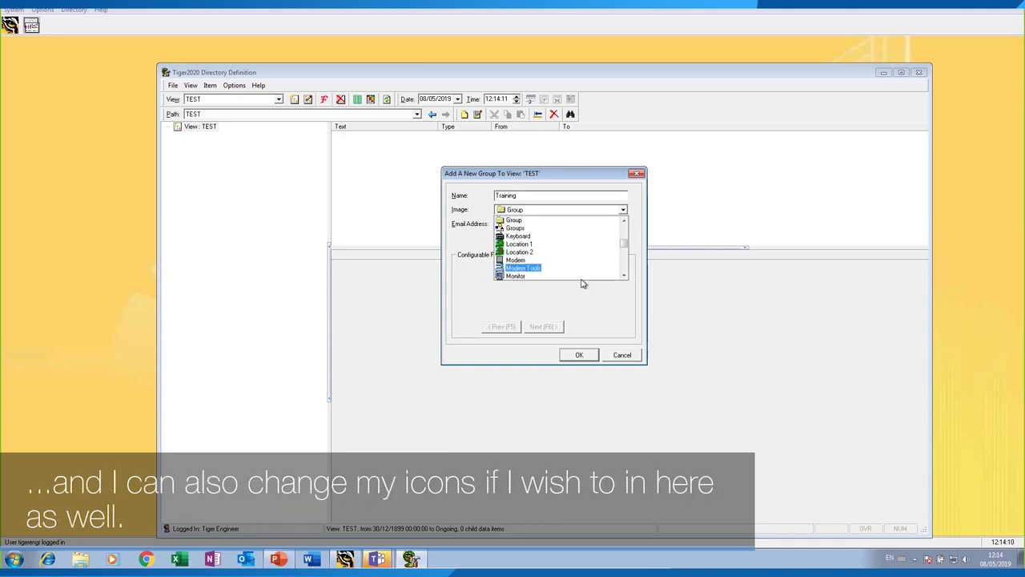
click(581, 253)
click(579, 355)
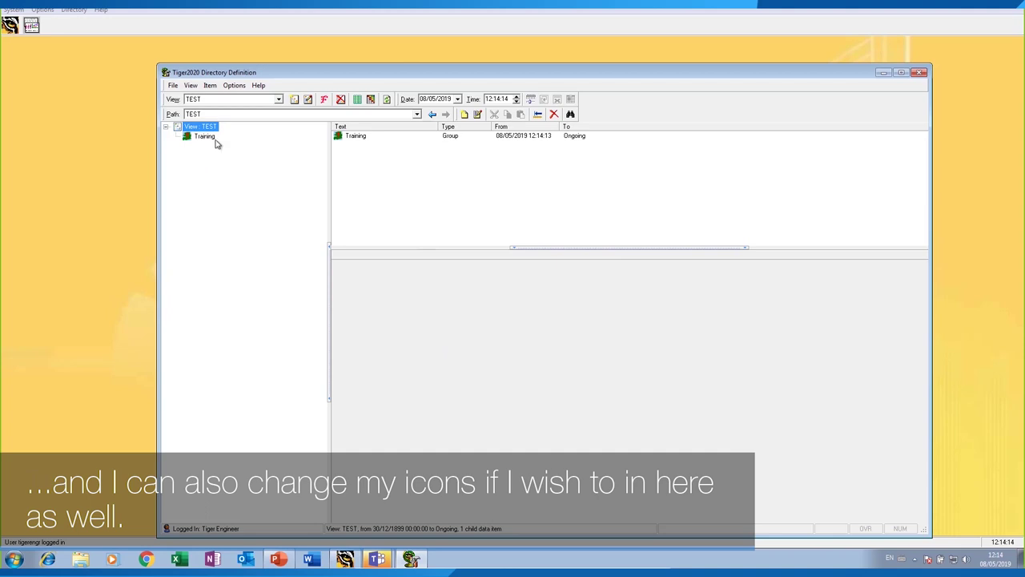
Add a TEST group with the Groups icon under Training.
right_click(199, 137)
mouse_move(215, 148)
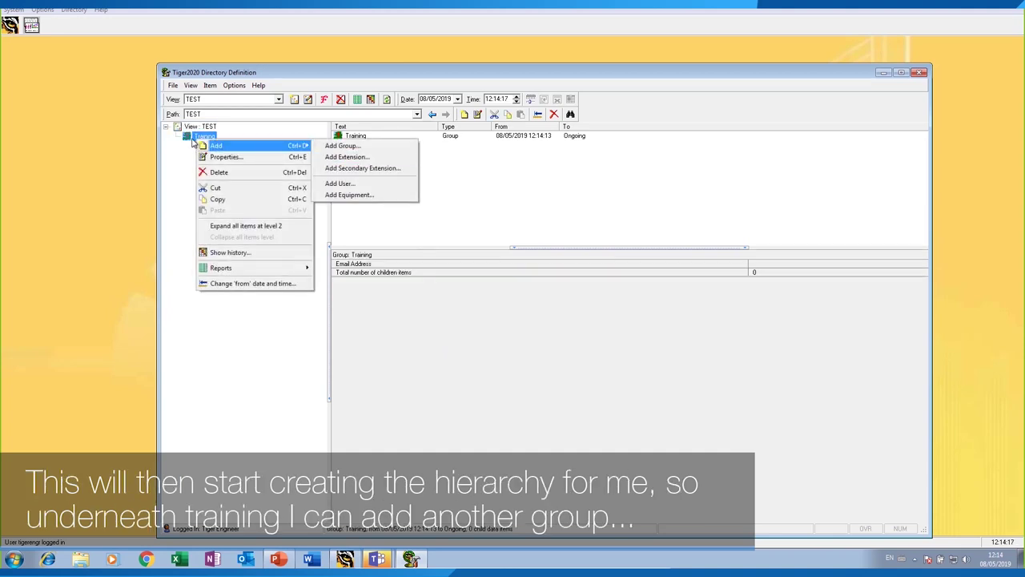
click(344, 145)
click(546, 210)
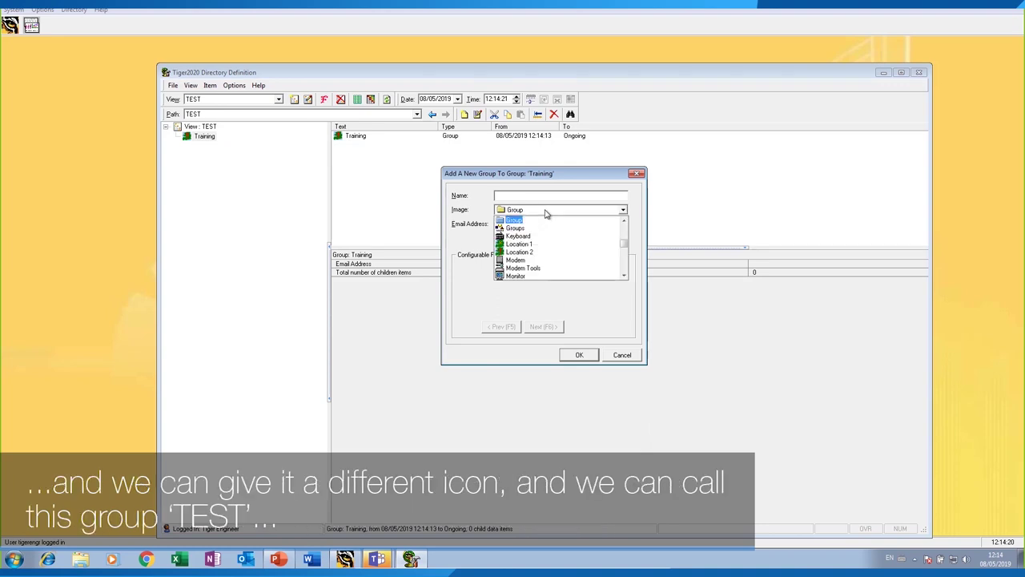
click(521, 218)
click(519, 192)
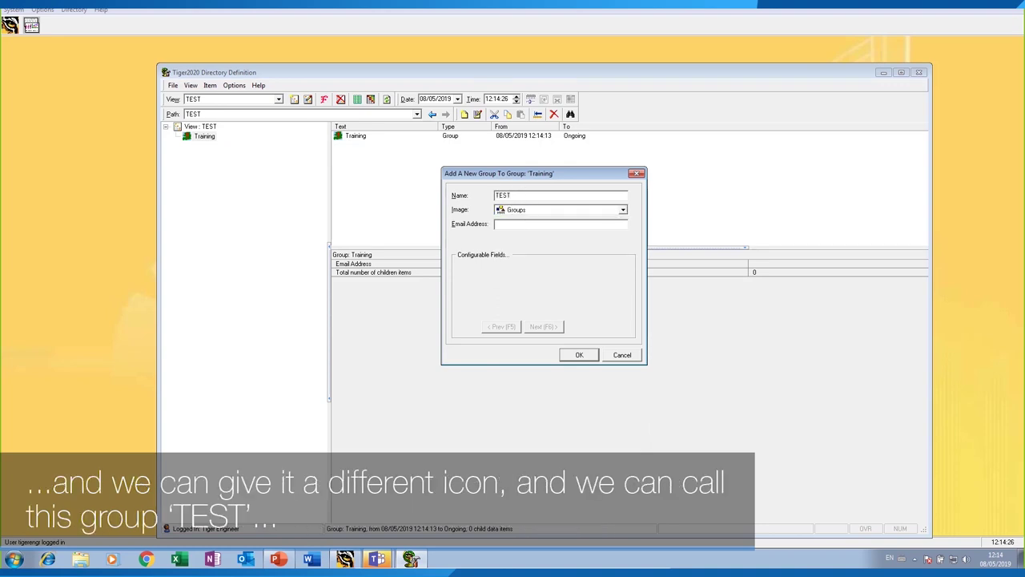
click(580, 356)
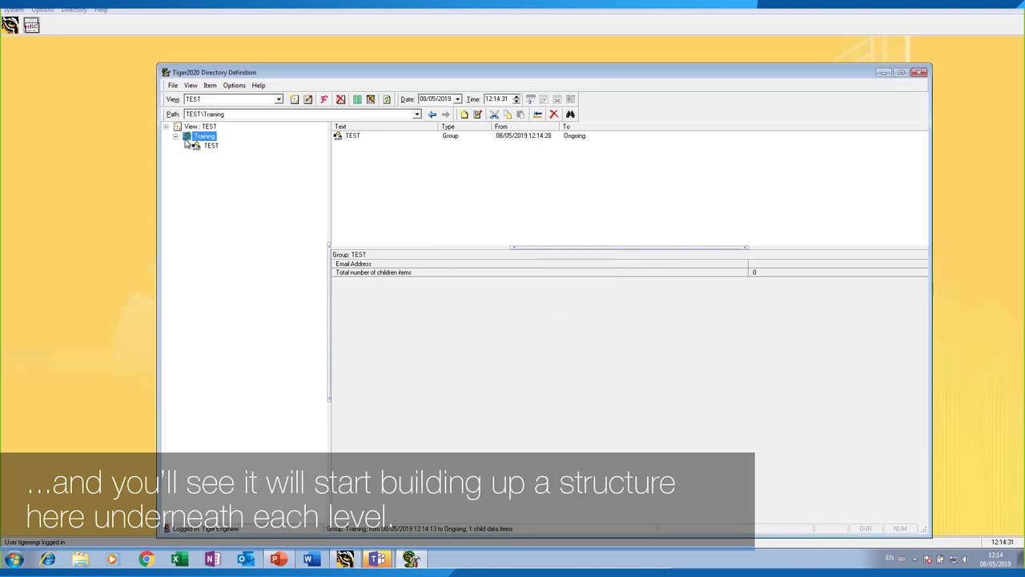
Add a Sales group under the TEST group, then expand TEST and select Sales.
right_click(198, 148)
mouse_move(265, 155)
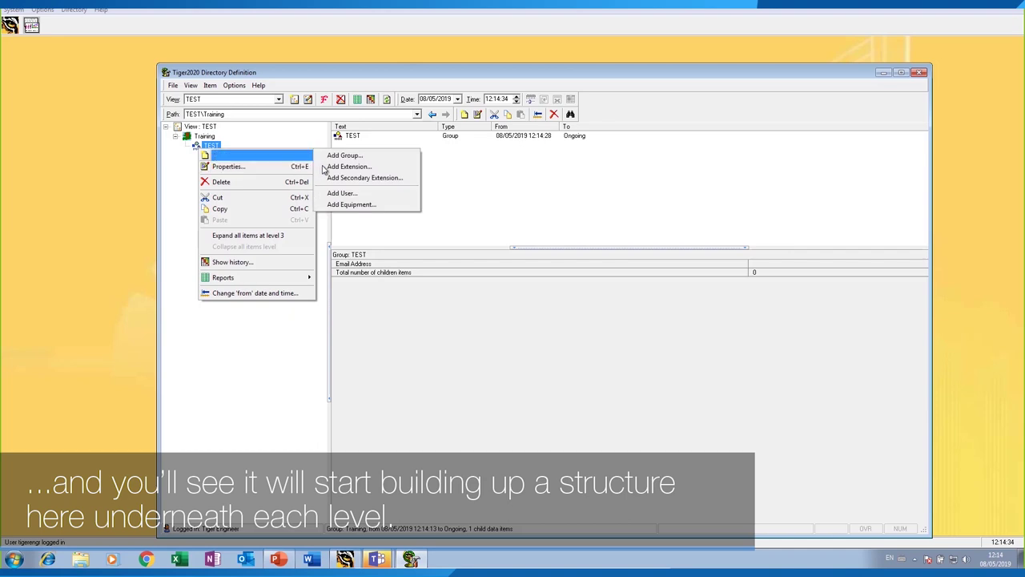
click(343, 155)
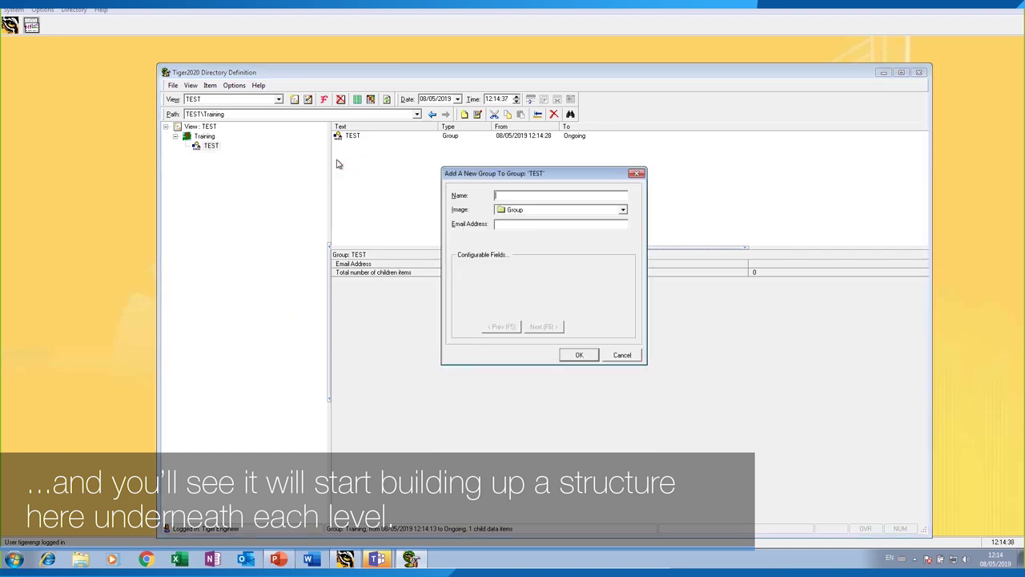
text(Sales)
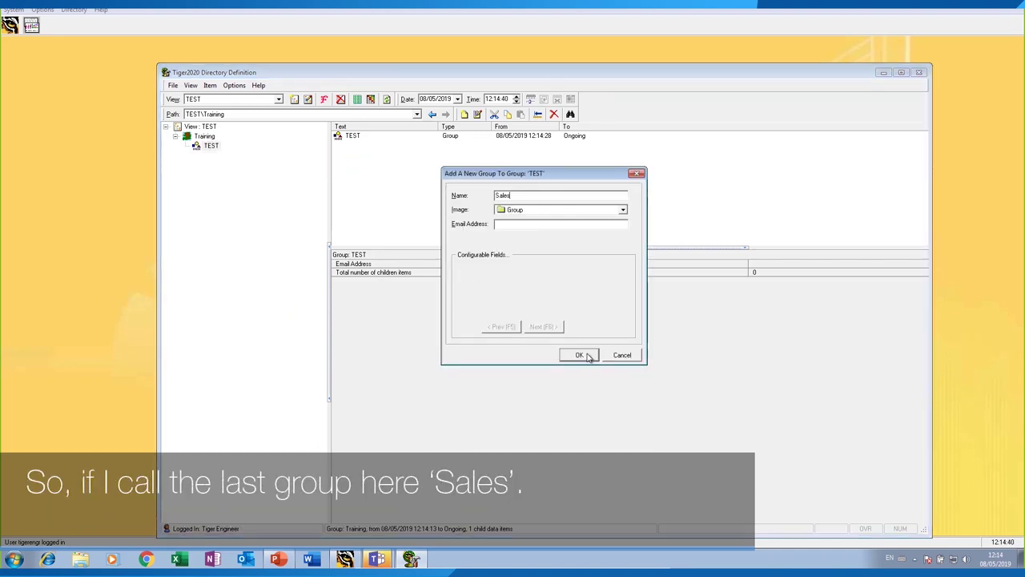
click(579, 355)
click(183, 148)
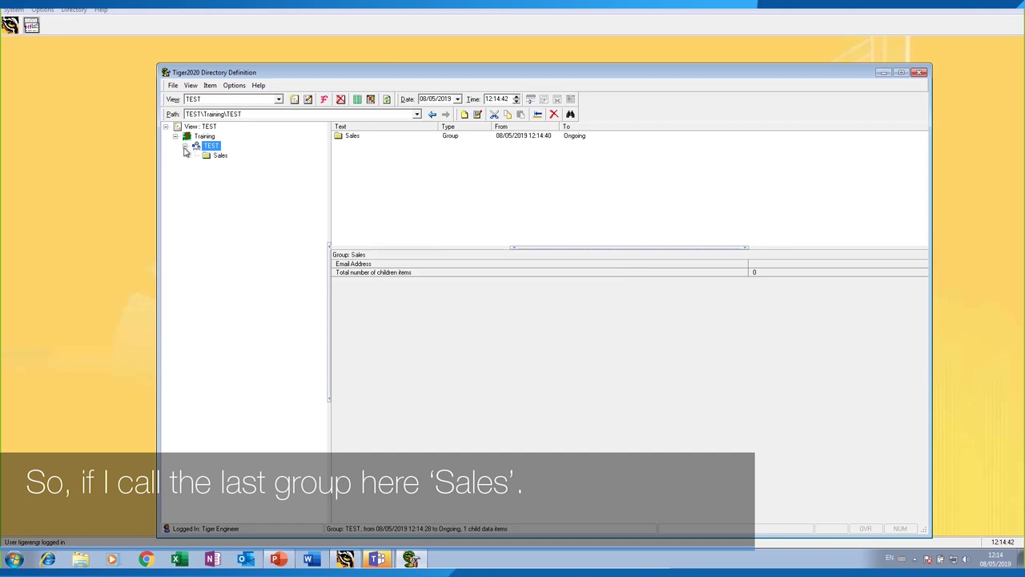
click(218, 156)
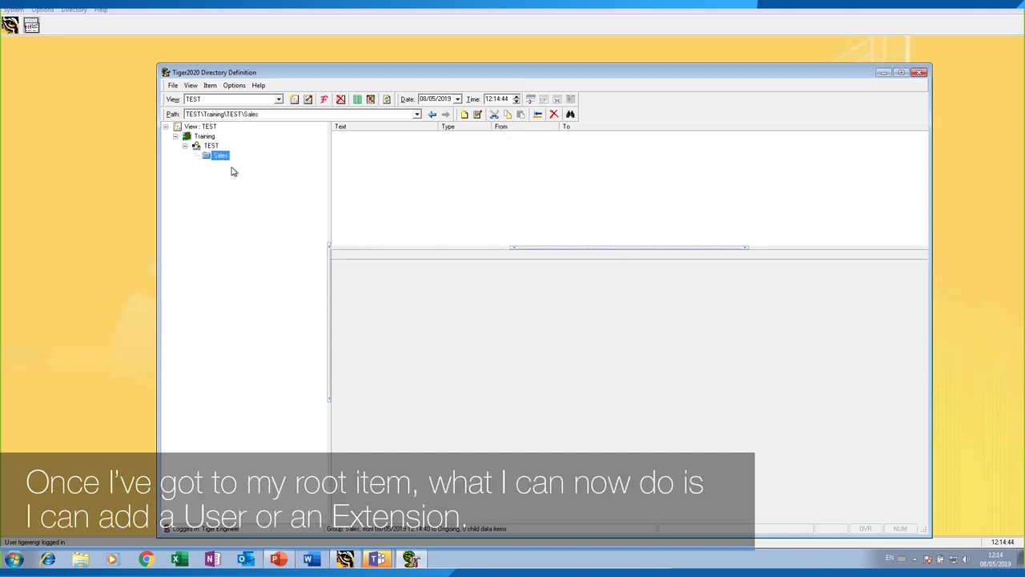
Add a new user with name and initials to the Sales group.
right_click(215, 158)
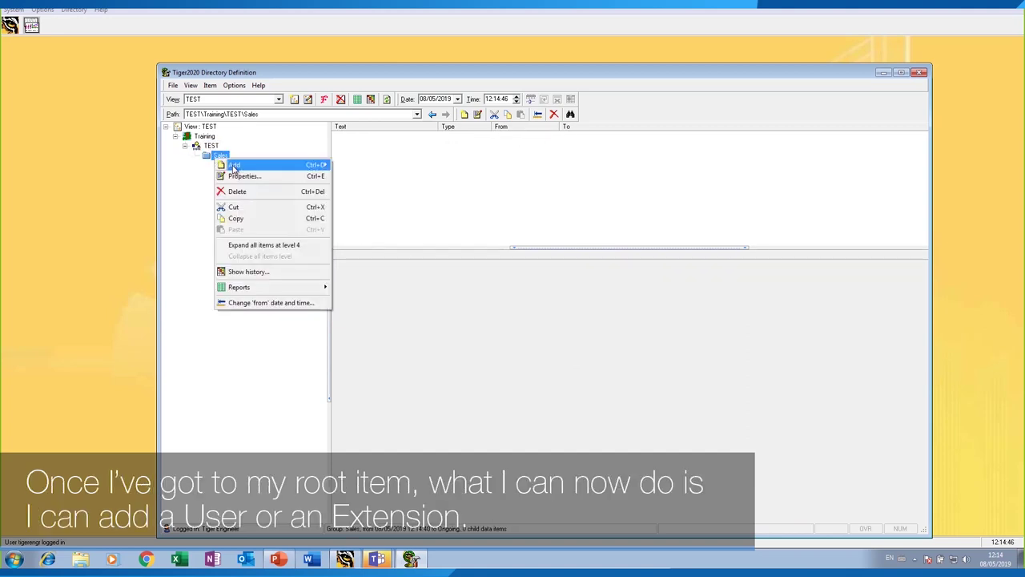
mouse_move(238, 167)
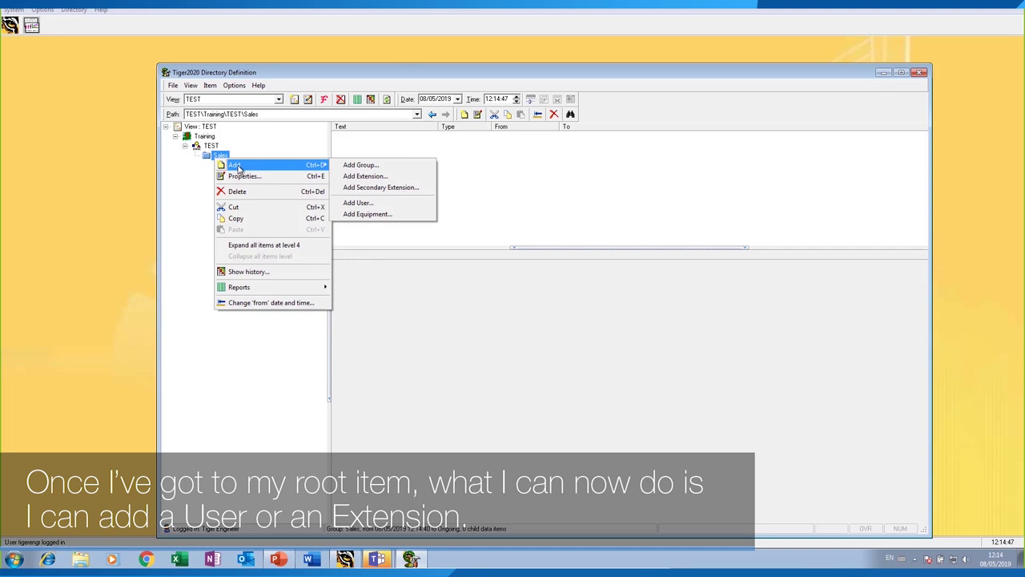
click(367, 207)
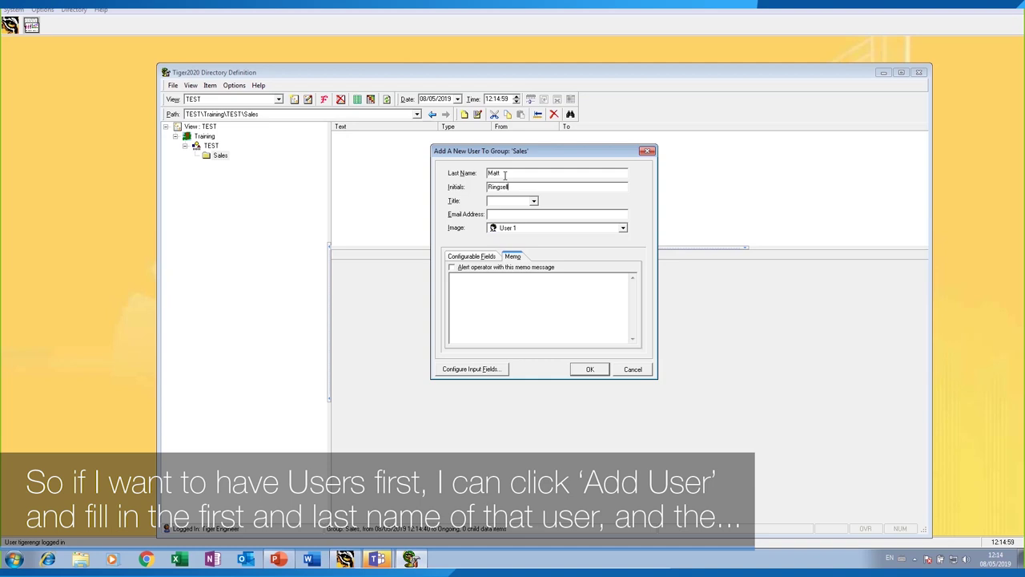
click(537, 201)
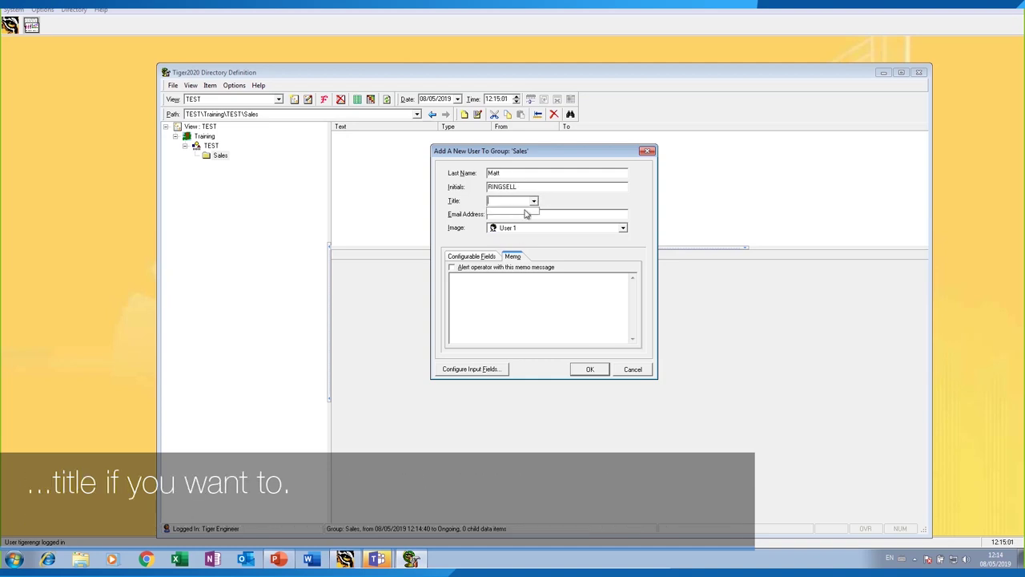
click(590, 370)
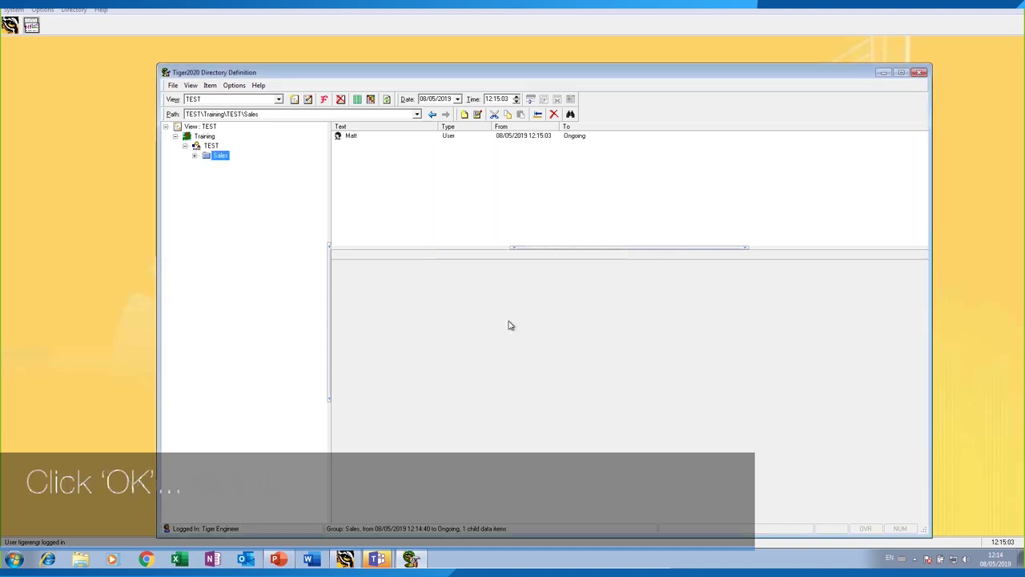
Assign the new user a Cisco Call Manager extension picked from the number list.
right_click(225, 167)
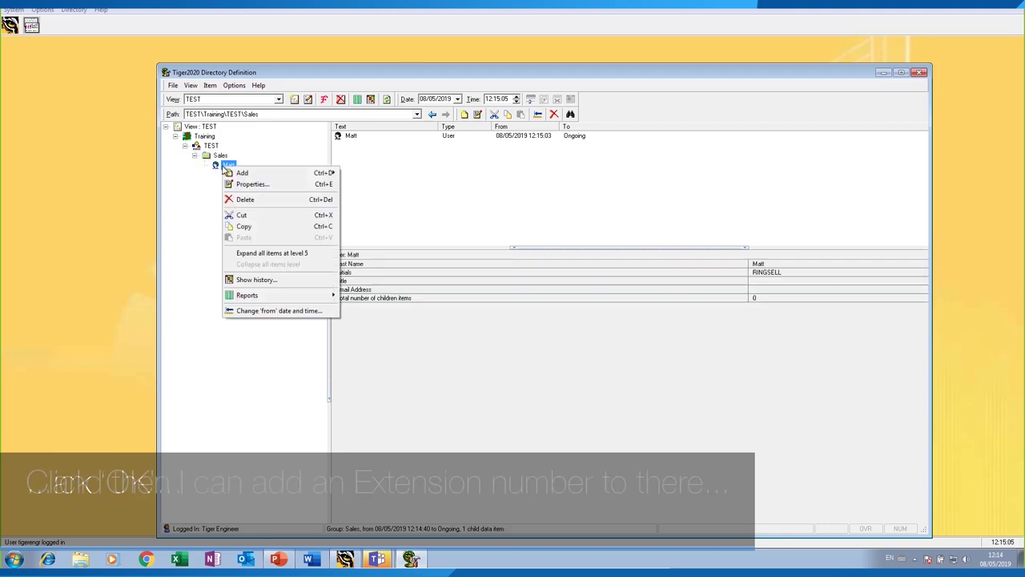
mouse_move(233, 173)
click(352, 185)
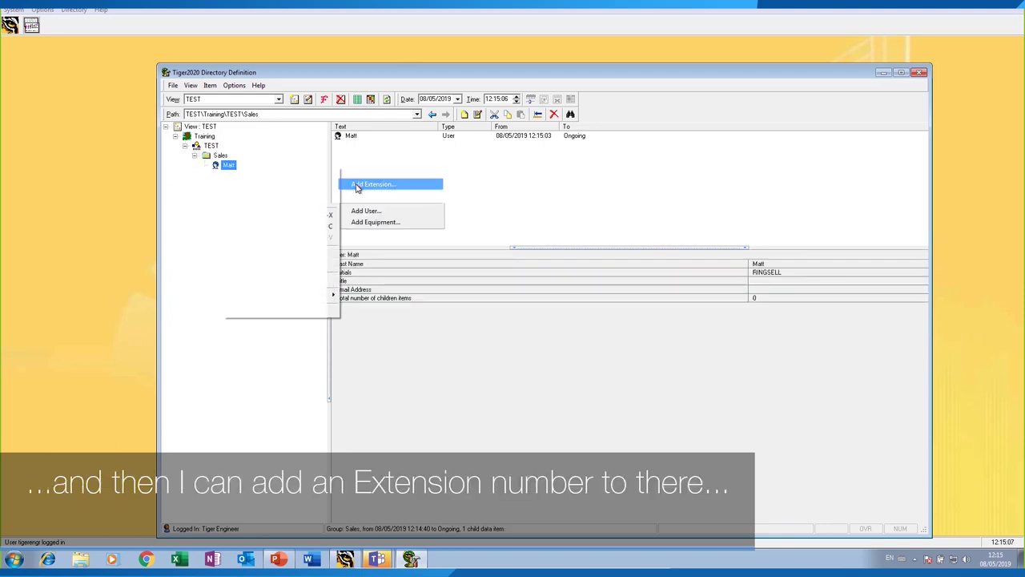
click(618, 159)
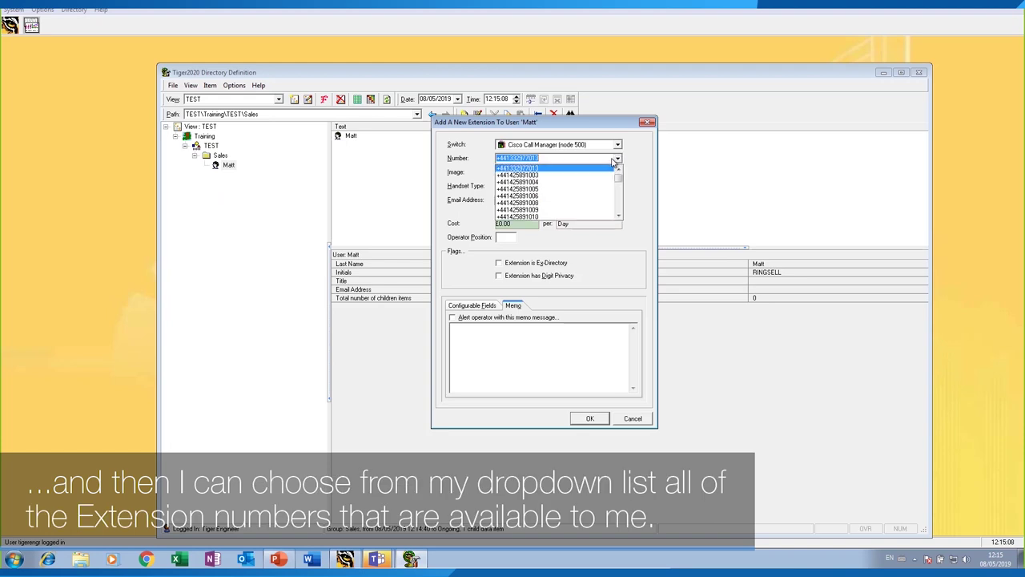
scroll(590, 189, down, 2)
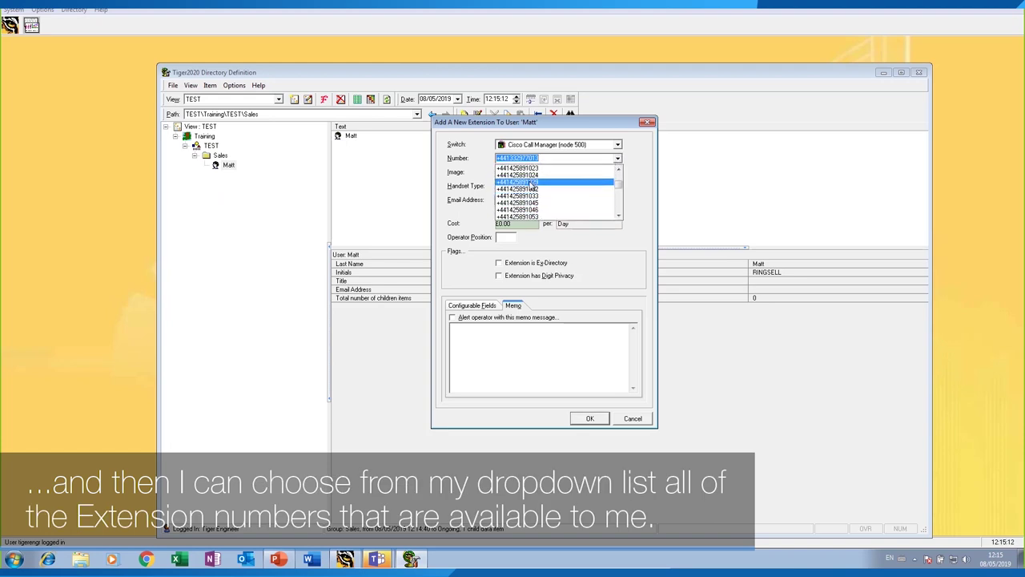
click(532, 187)
click(590, 418)
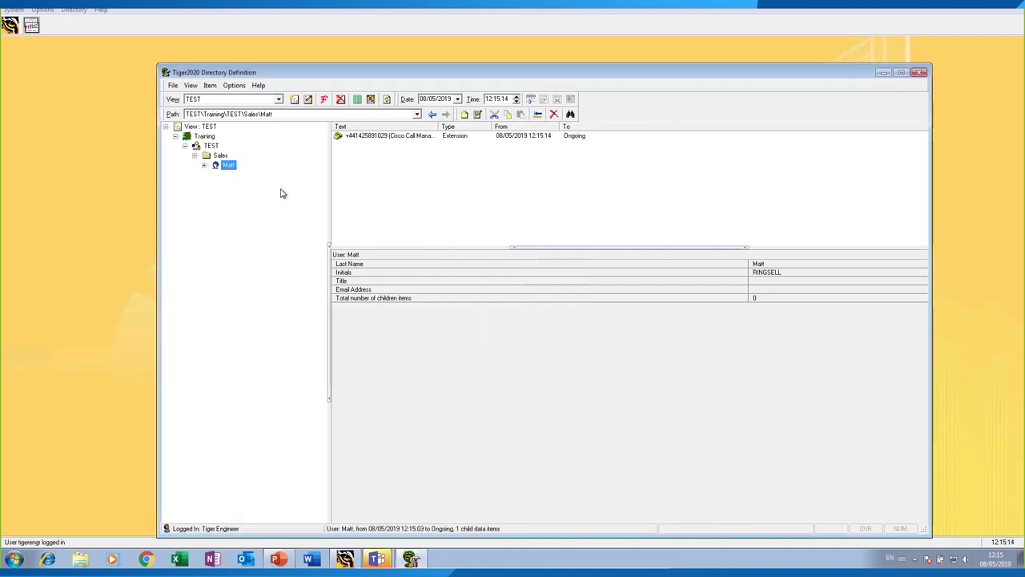
click(204, 165)
Add a second user named Test to the Sales group.
right_click(220, 155)
mouse_move(260, 170)
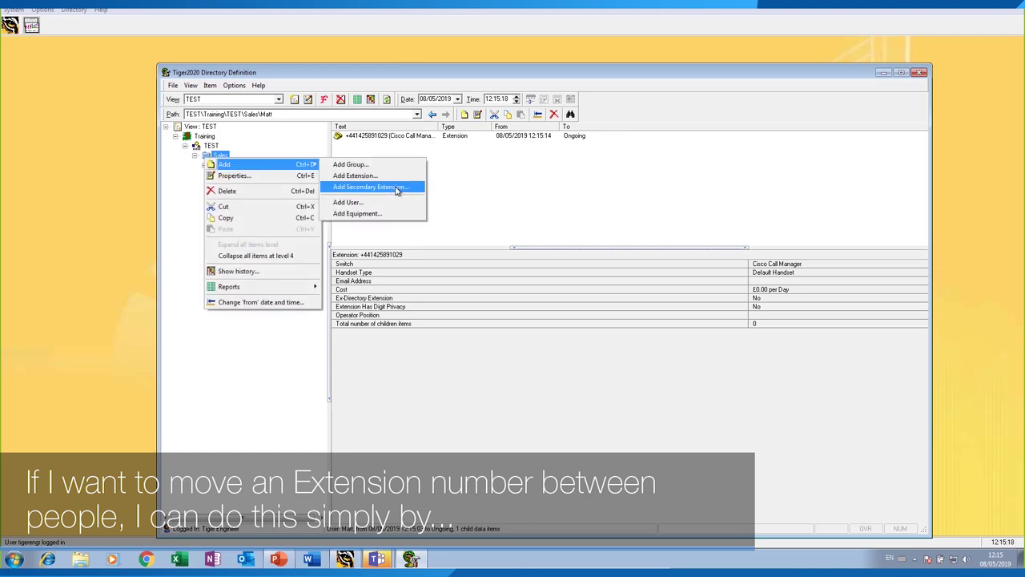
click(358, 202)
text(Test)
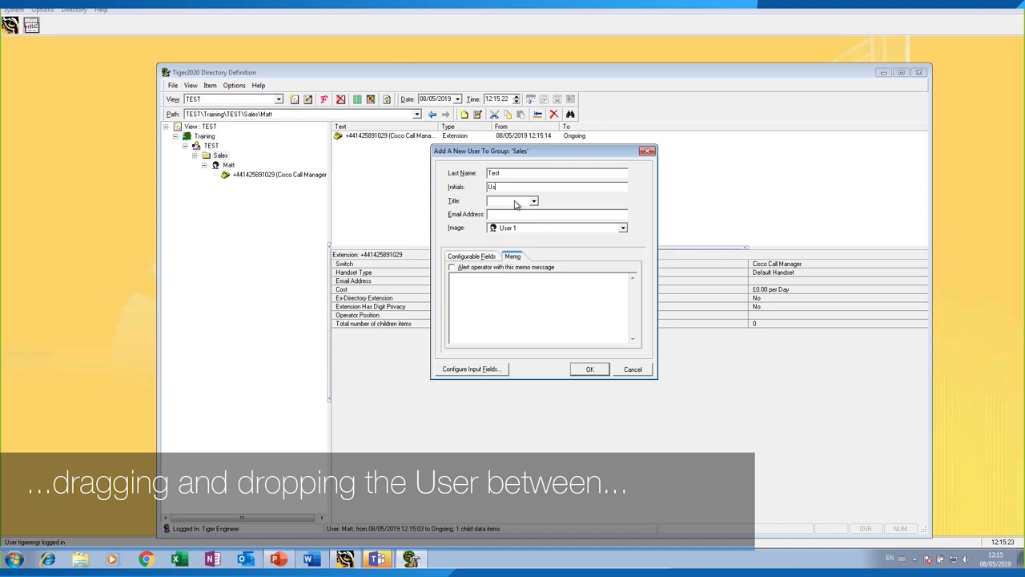
click(593, 369)
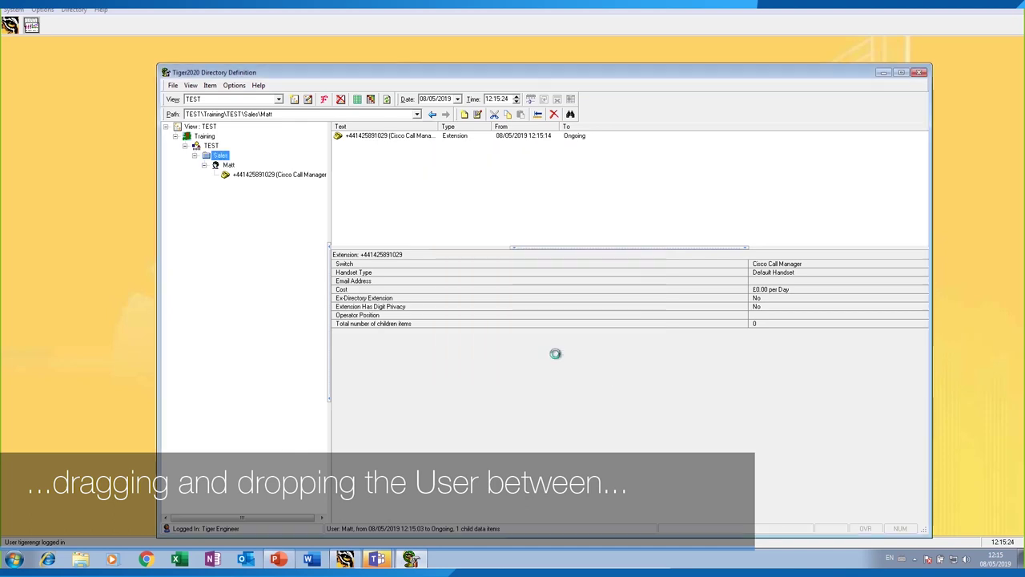
Move the Cisco Call Manager extension onto Test, then try moving Test onto TEST.
drag(254, 176, 223, 191)
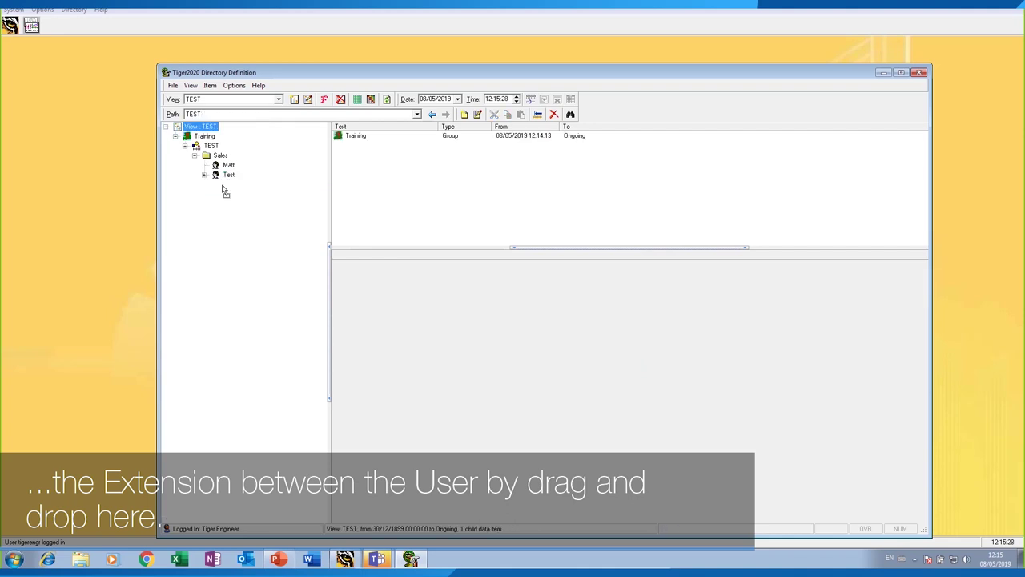
click(205, 175)
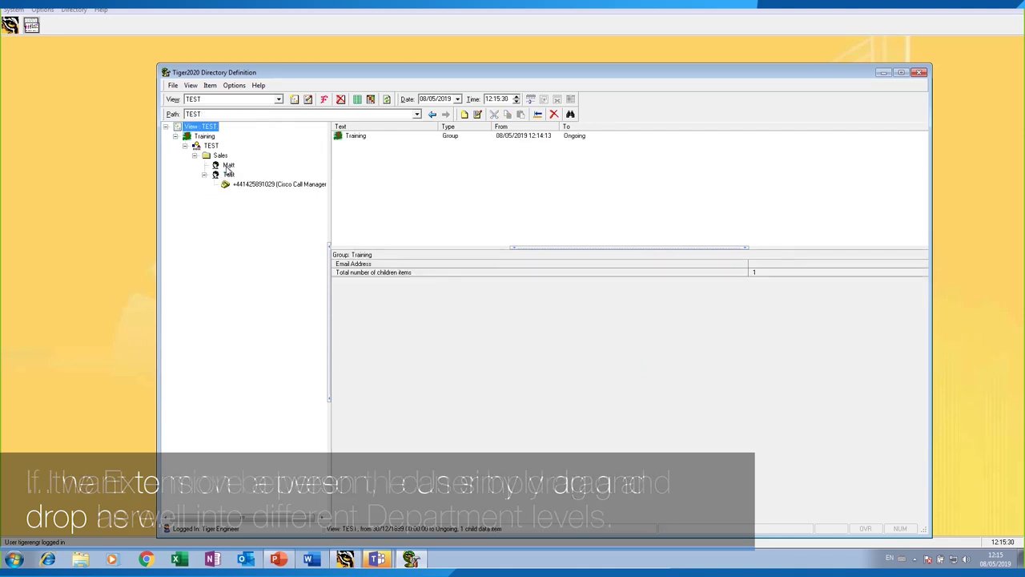
mouse_move(225, 176)
mouse_down()
mouse_move(210, 146)
mouse_move(221, 203)
mouse_move(221, 158)
mouse_up()
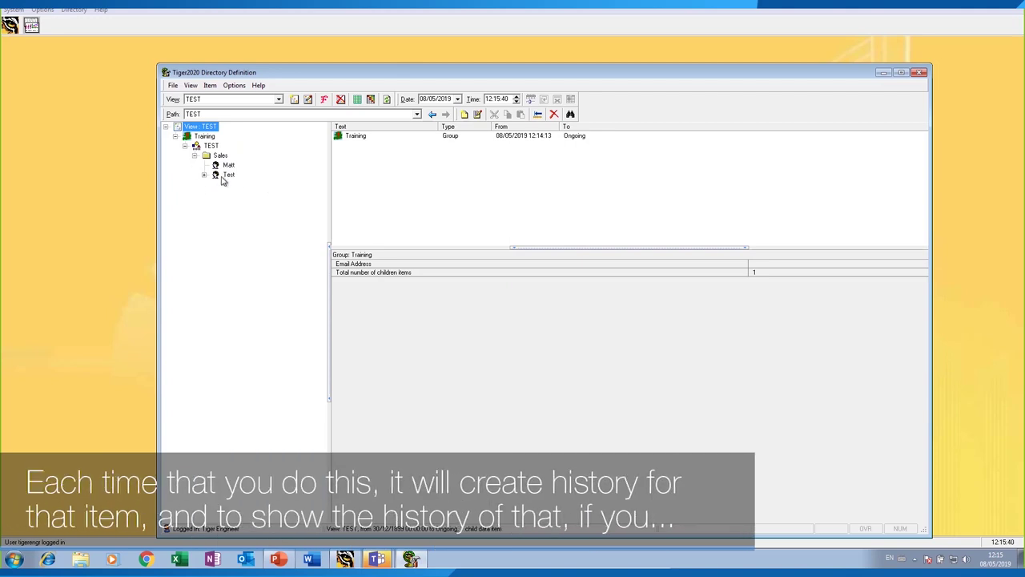
Show the Test user's history graph and select its earlier Test entry.
right_click(227, 175)
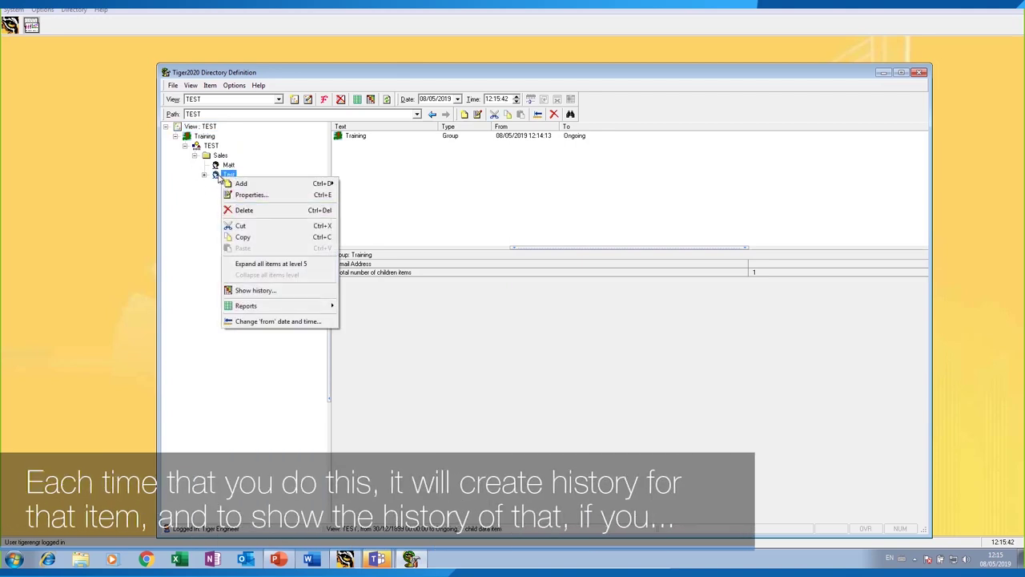
click(255, 294)
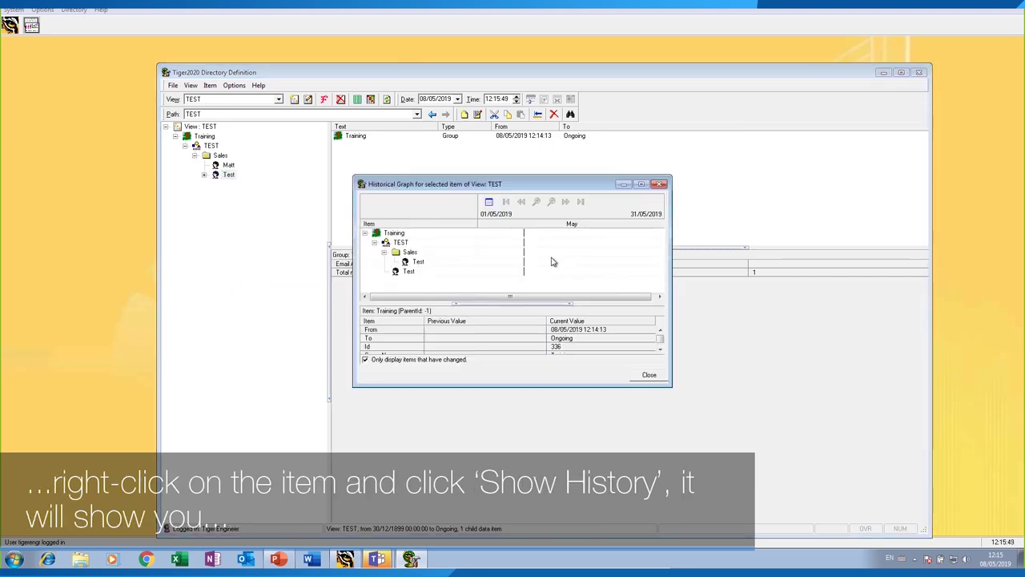
click(406, 273)
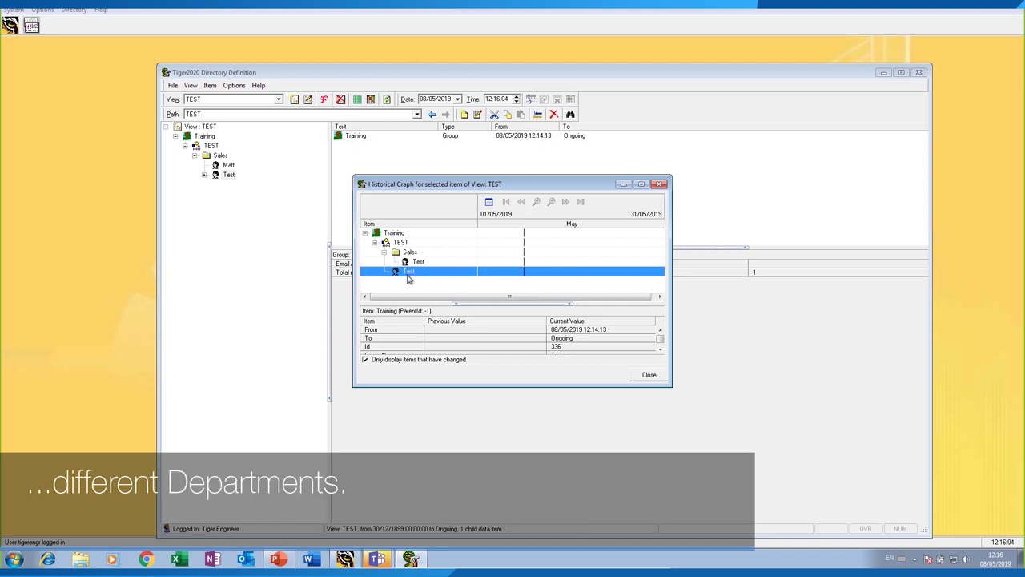
Close the history, try moving TEST under Training, and dismiss the duplicate-name error.
click(649, 374)
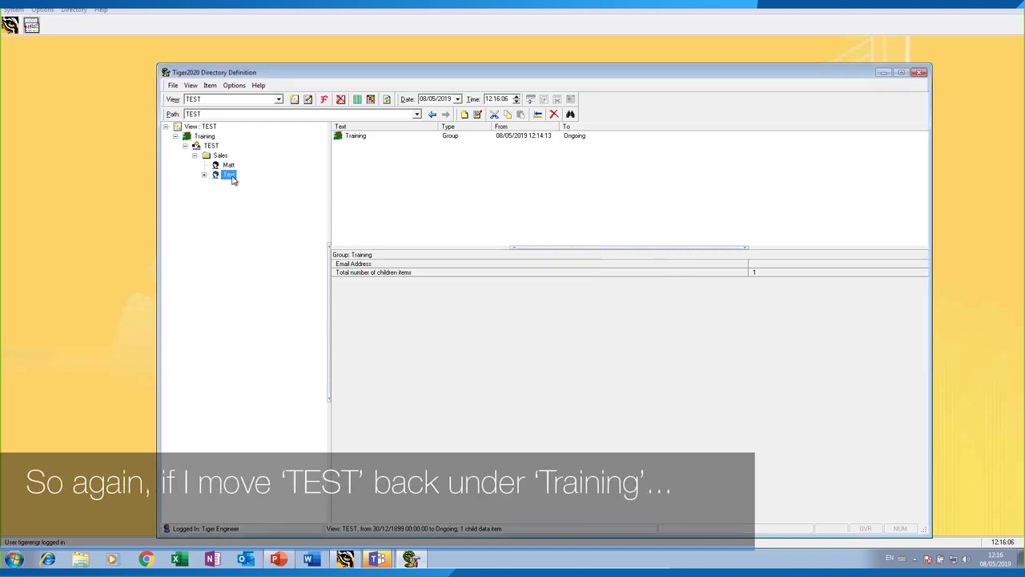
drag(210, 145, 200, 138)
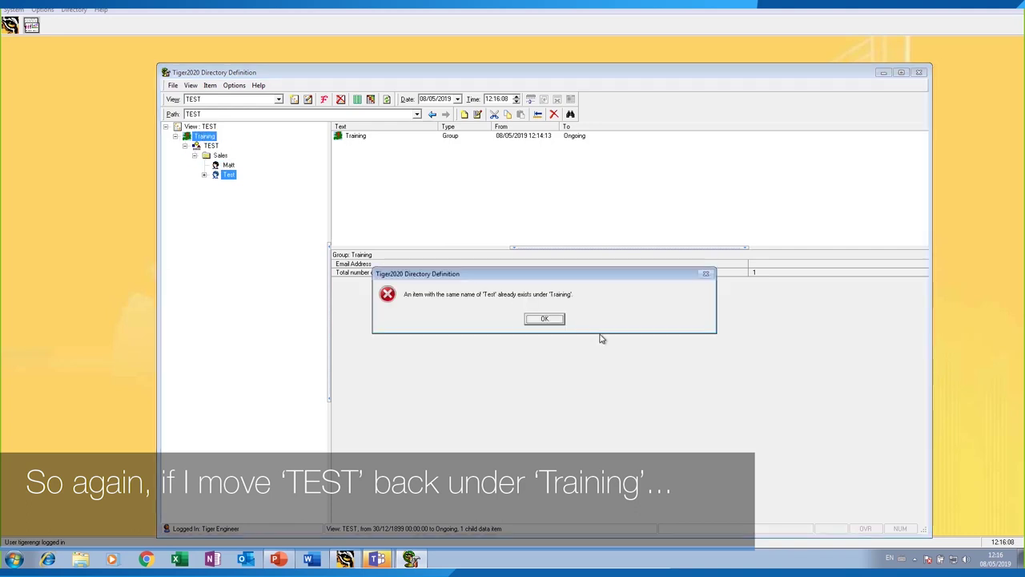
click(542, 320)
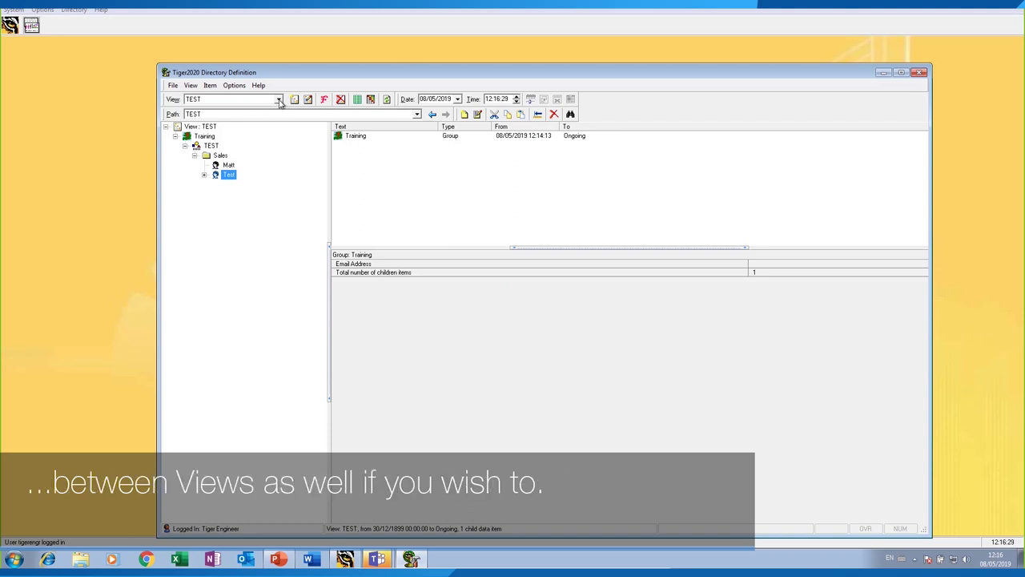
Multi-select both Sales users in the list, try dragging them onto Sales, then open the View list.
right_click(228, 177)
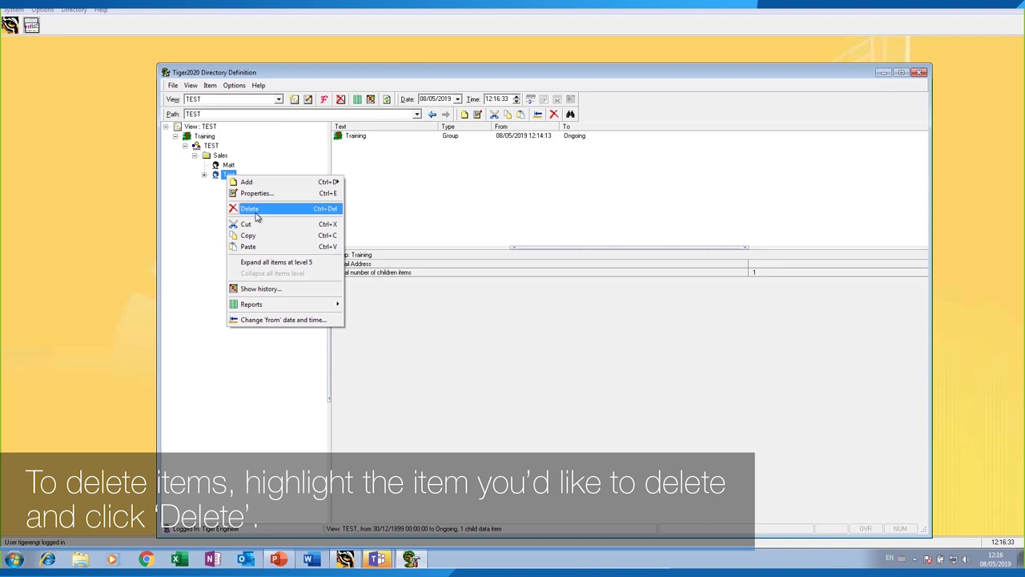
click(210, 155)
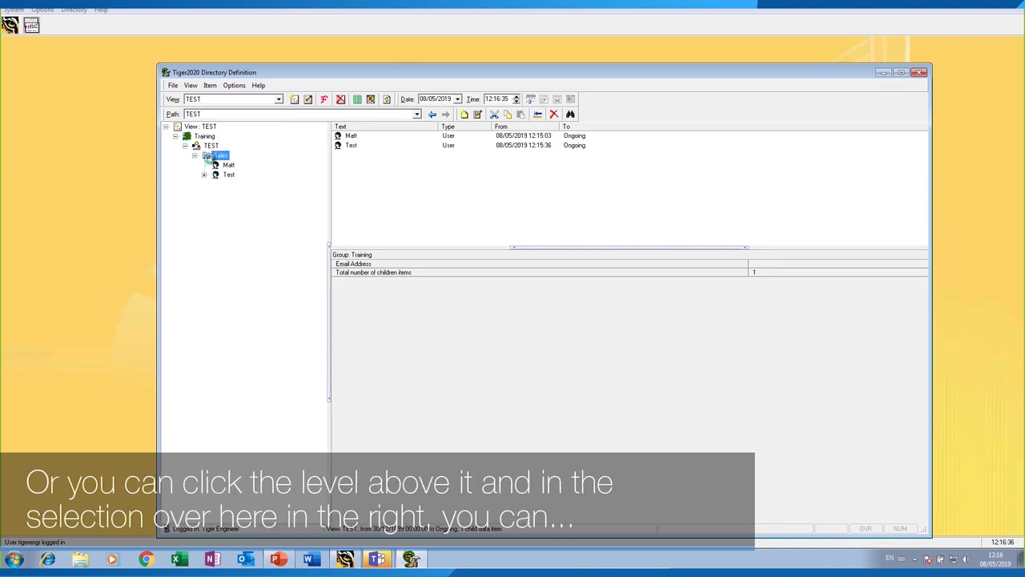
click(362, 148)
click(351, 136)
ctrl+click(351, 145)
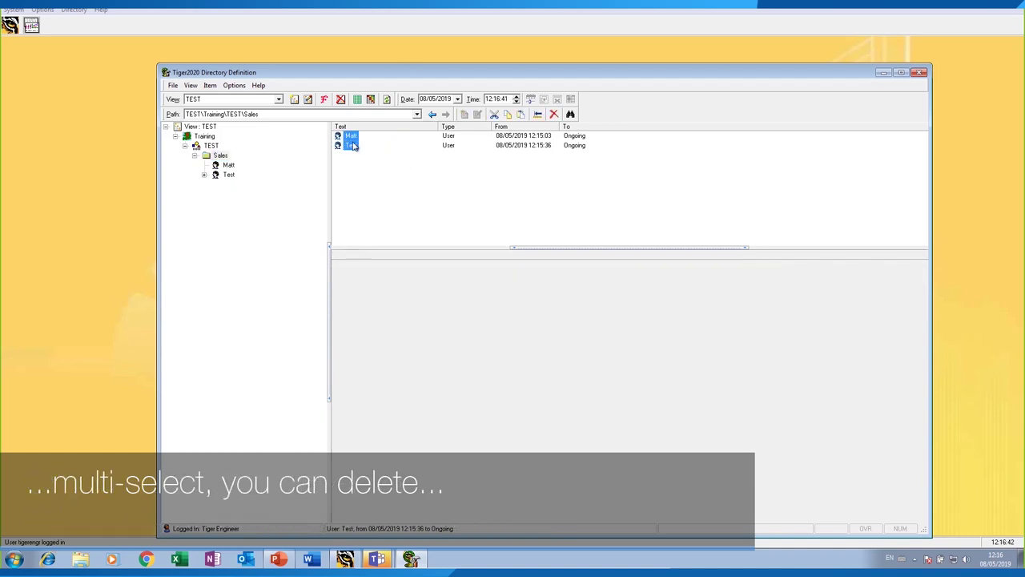
right_click(353, 143)
click(355, 152)
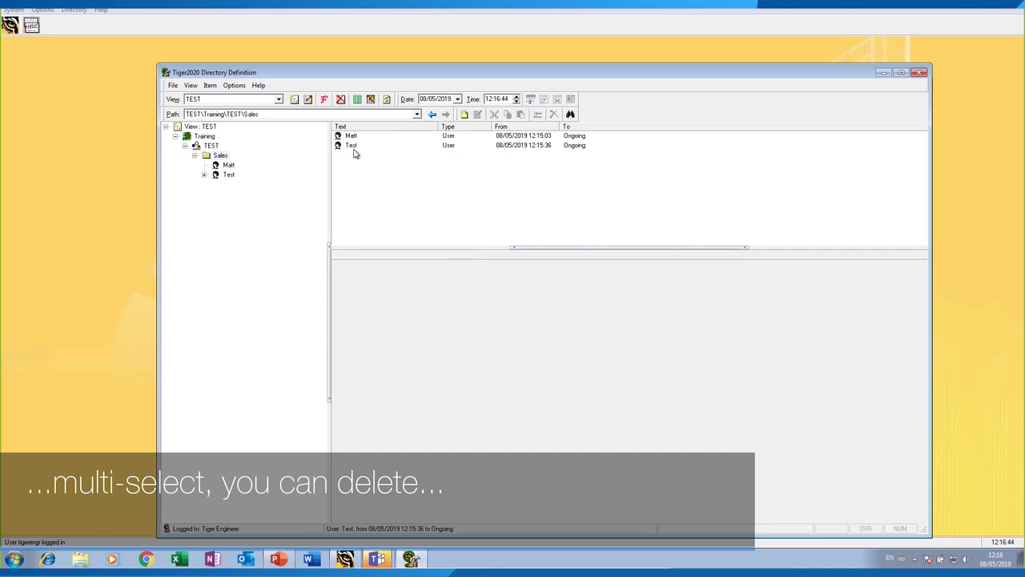
click(355, 152)
ctrl+click(353, 138)
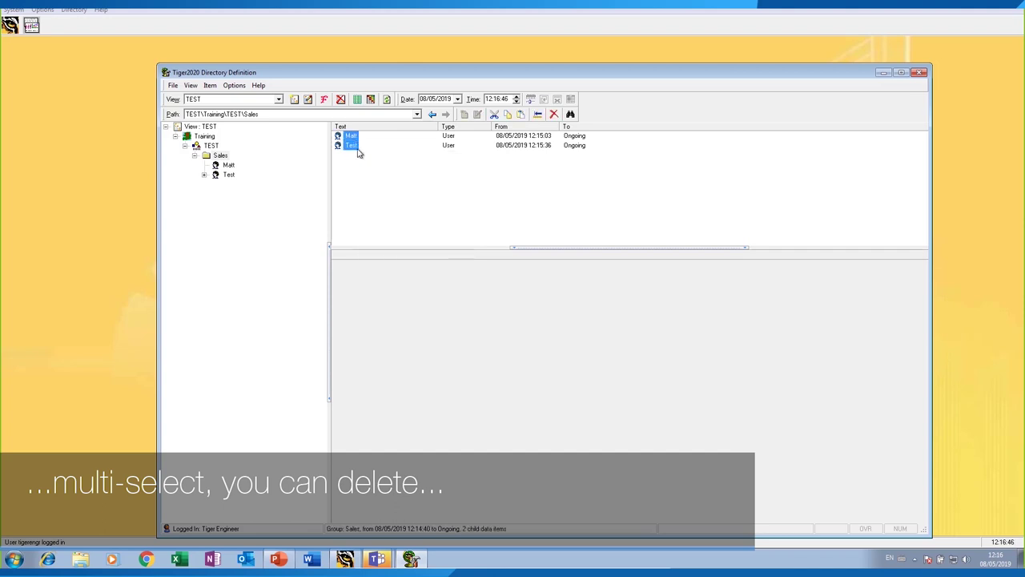
right_click(359, 149)
drag(353, 143, 220, 155)
drag(352, 200, 377, 179)
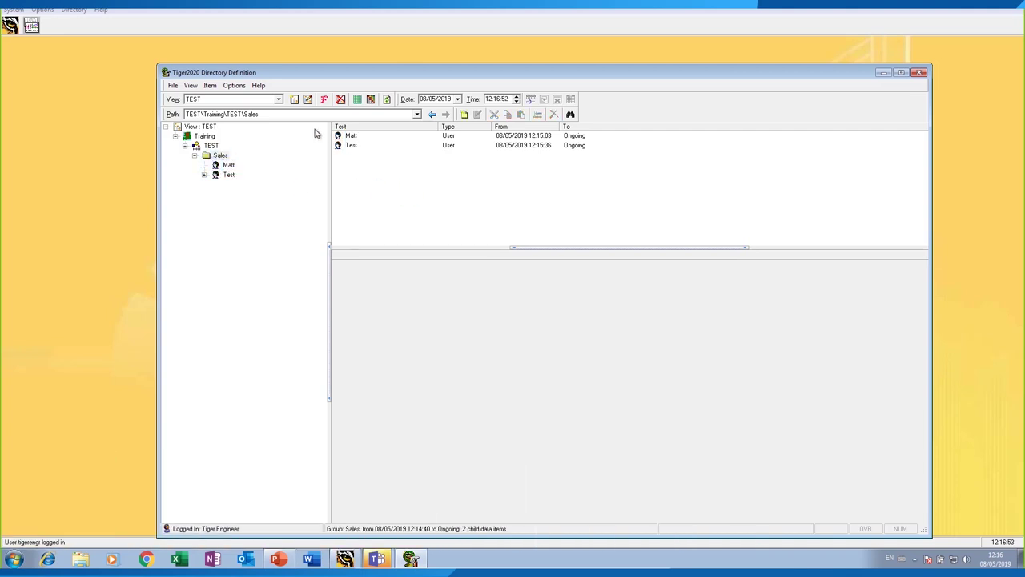
click(279, 100)
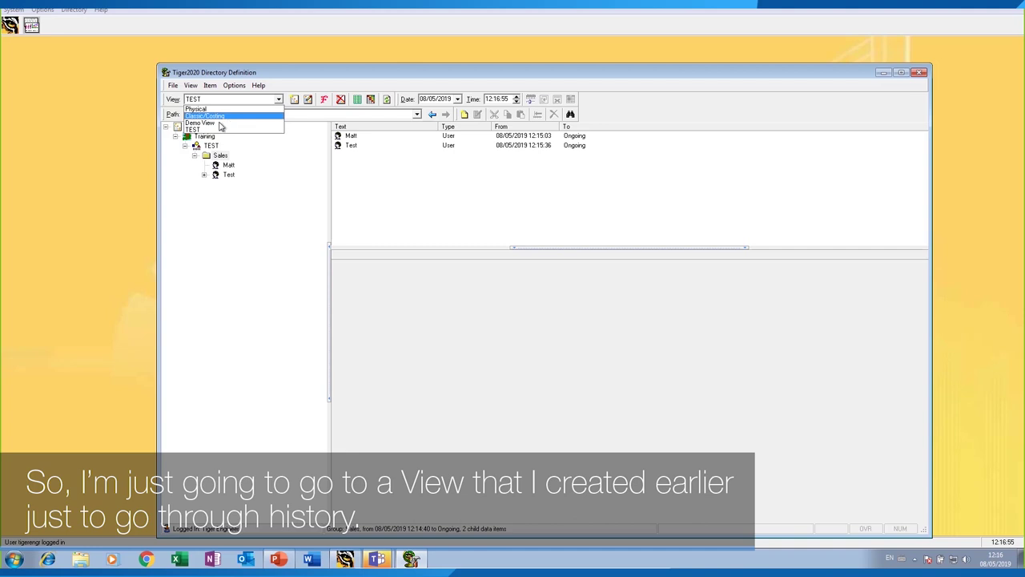
Switch to the Demo View and set its view date back to 01/01/2018.
click(210, 123)
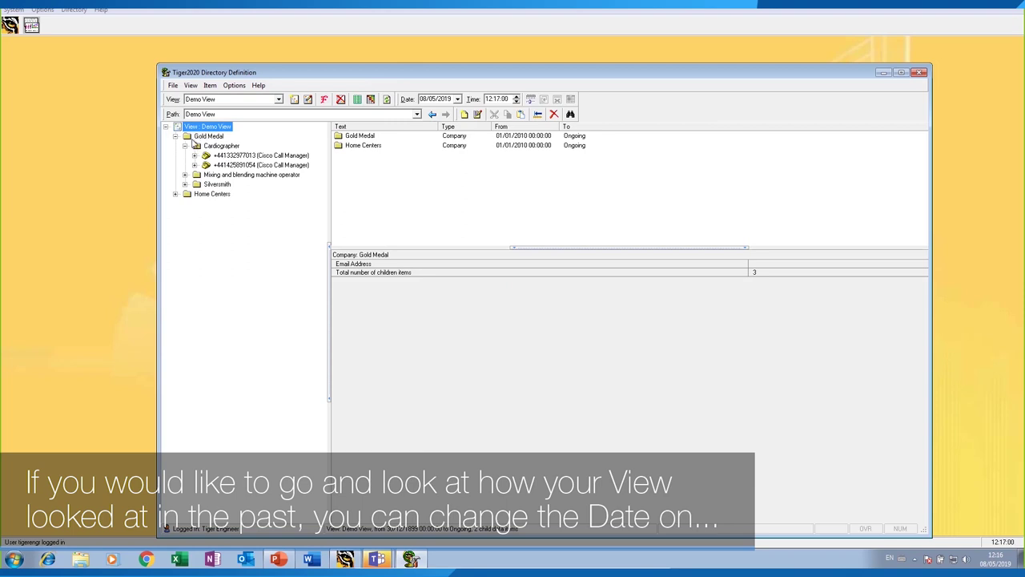
click(185, 174)
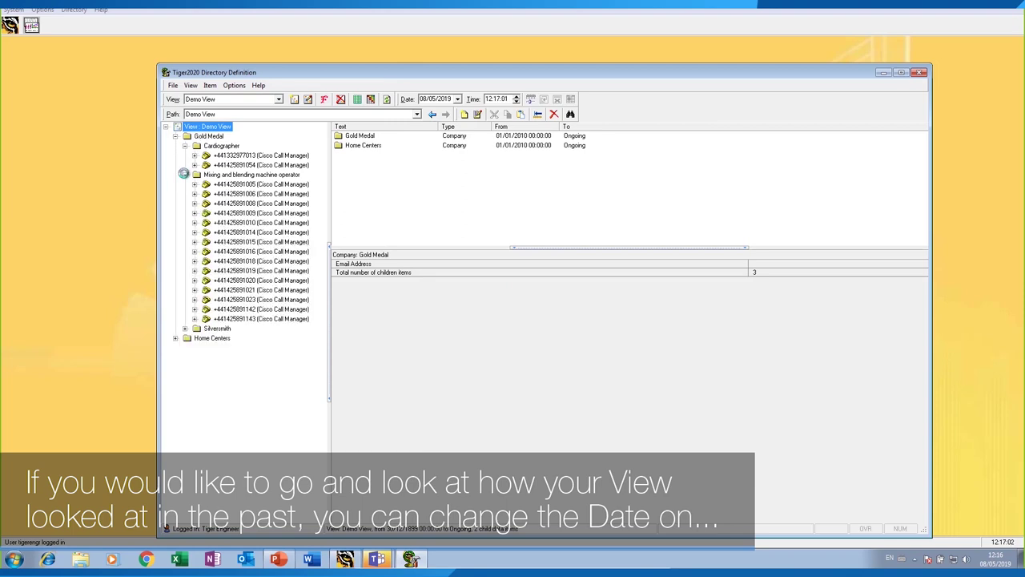
click(457, 98)
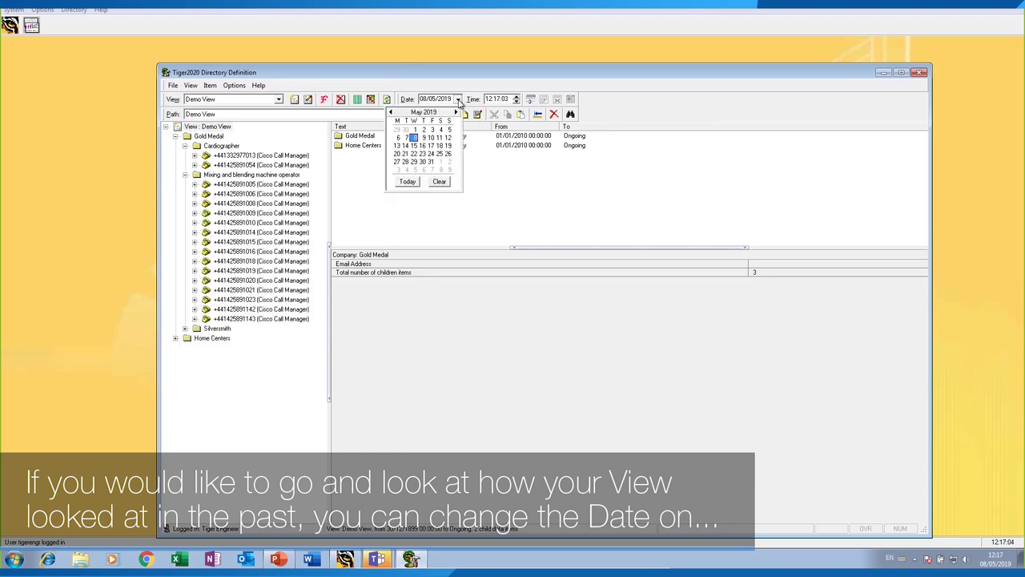
click(391, 112)
click(390, 112)
click(391, 112)
click(391, 112)
click(391, 112)
click(391, 113)
click(391, 112)
click(391, 112)
click(391, 113)
click(391, 112)
click(391, 112)
click(391, 112)
click(390, 112)
click(391, 113)
click(391, 112)
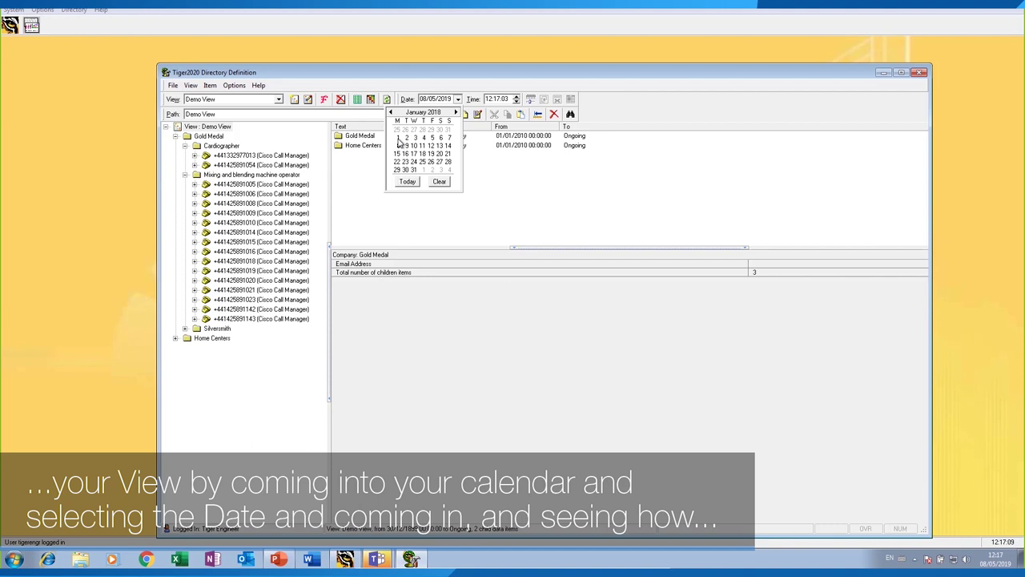
click(399, 138)
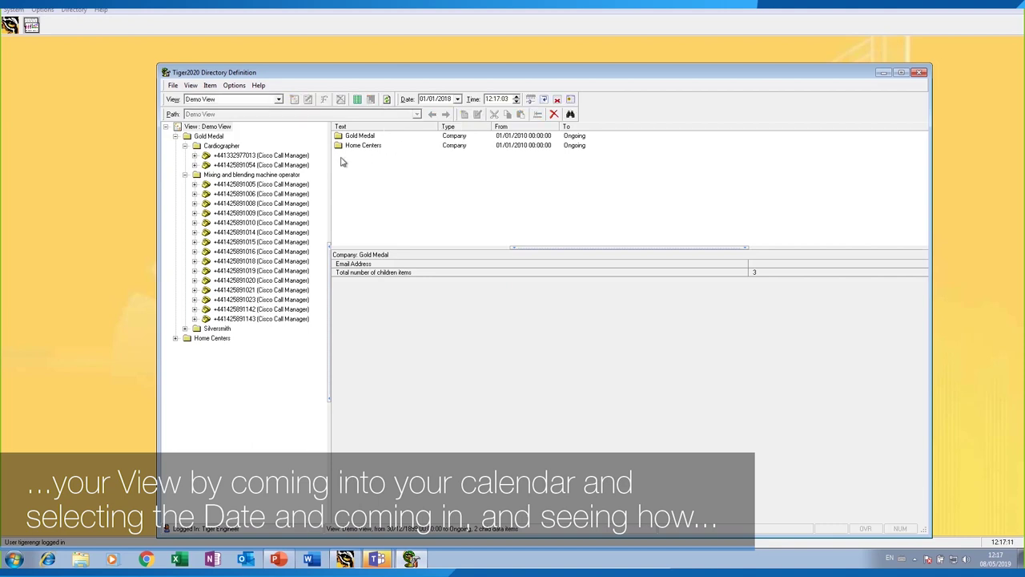
Expand the Silversmith, Home Centers and Apparel worker folders, keep 01/01/2018, and open Find.
click(185, 329)
click(174, 396)
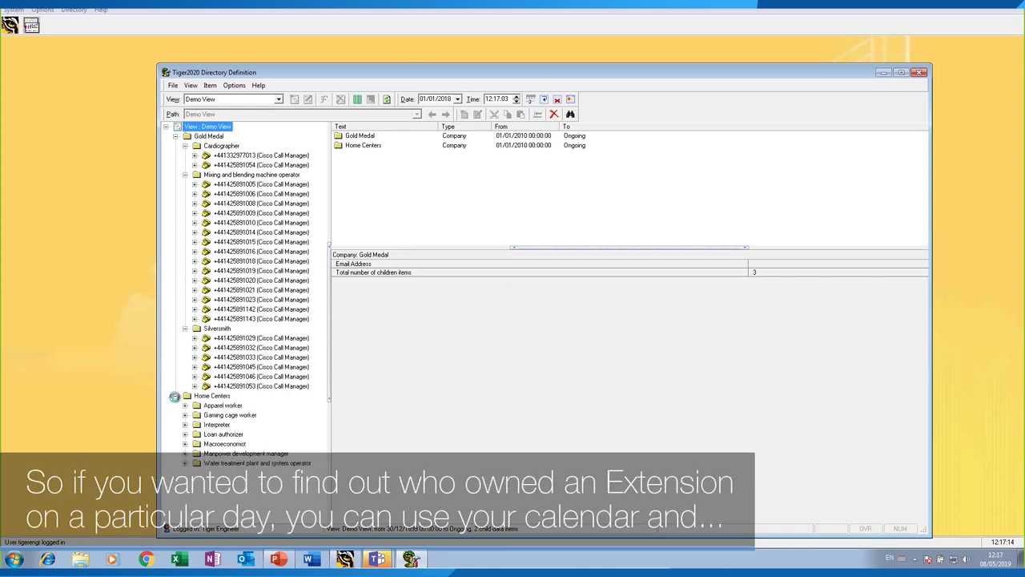
click(184, 405)
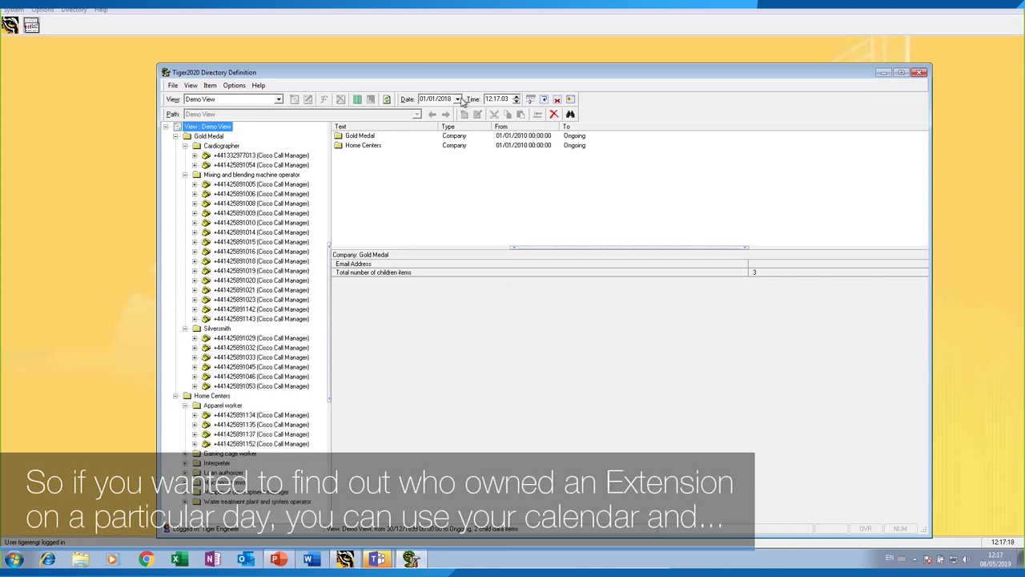
click(458, 99)
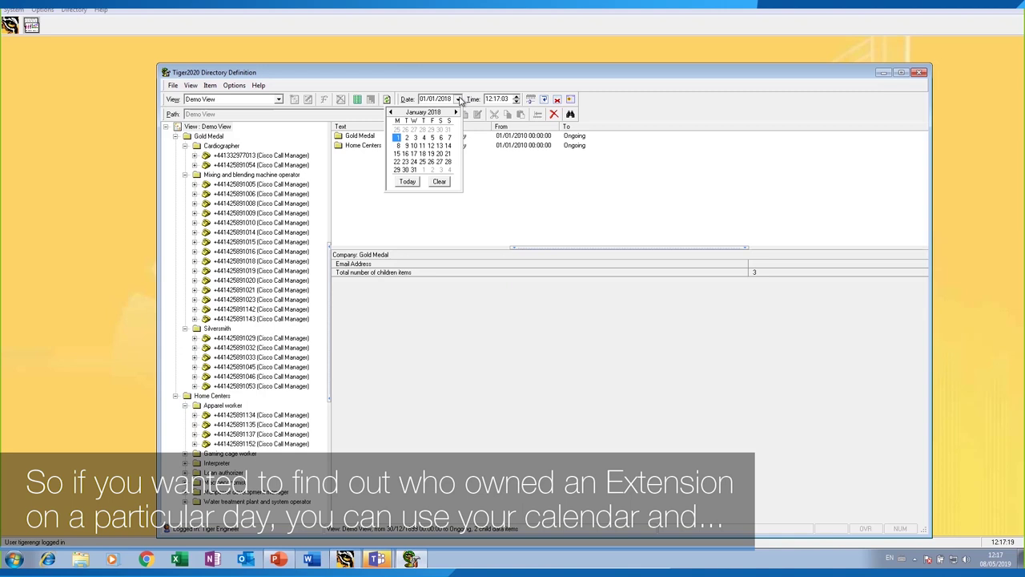
click(398, 138)
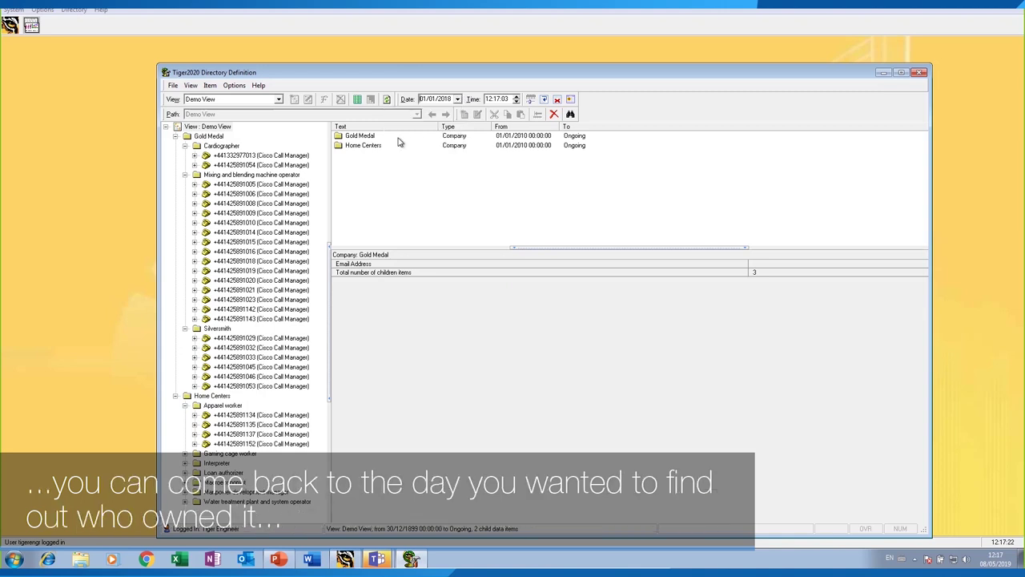
click(571, 115)
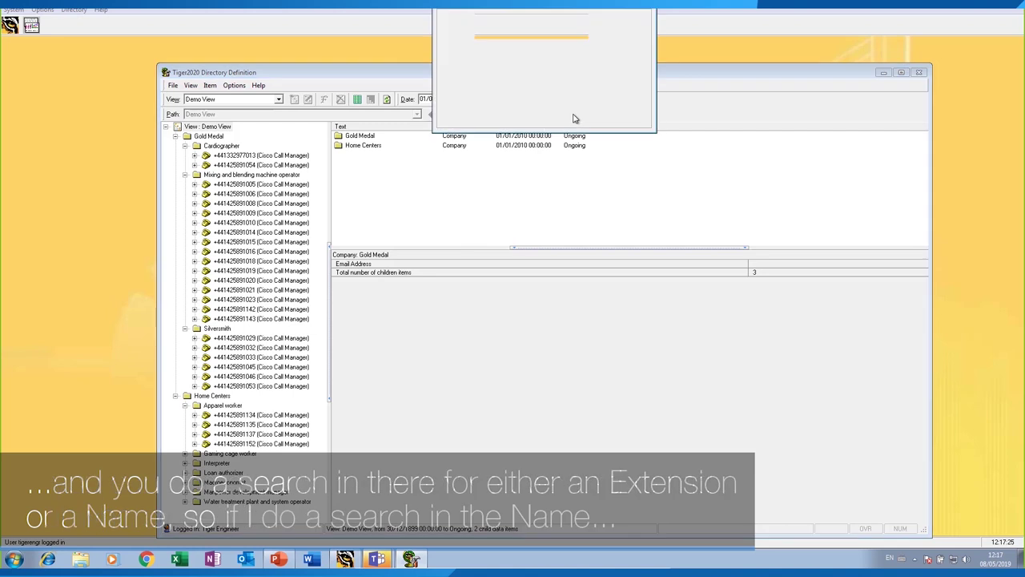
Search the Demo View for the user's surname and select the single matching Silversmith extension.
drag(603, 8, 592, 128)
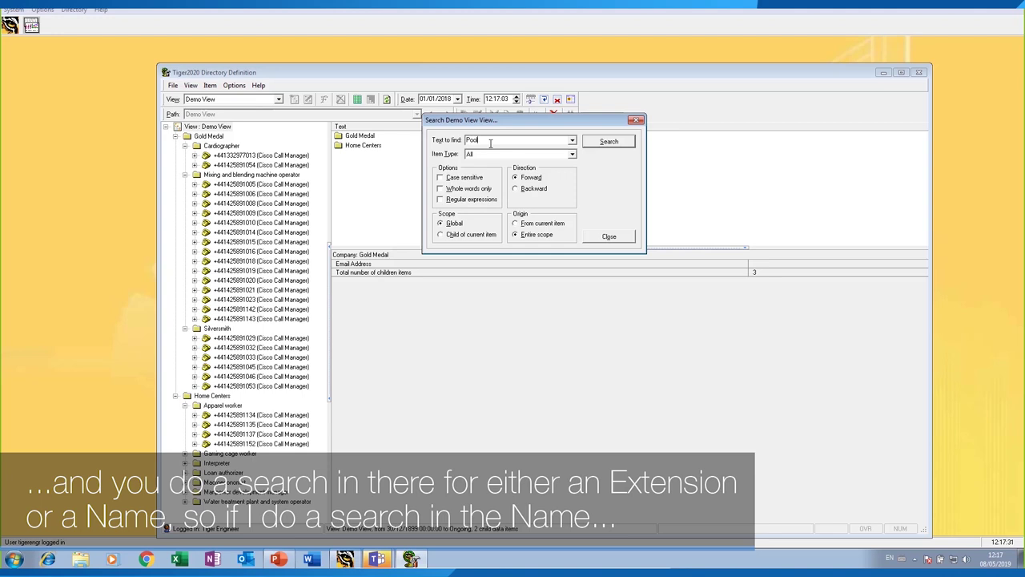
text(Poole)
click(609, 141)
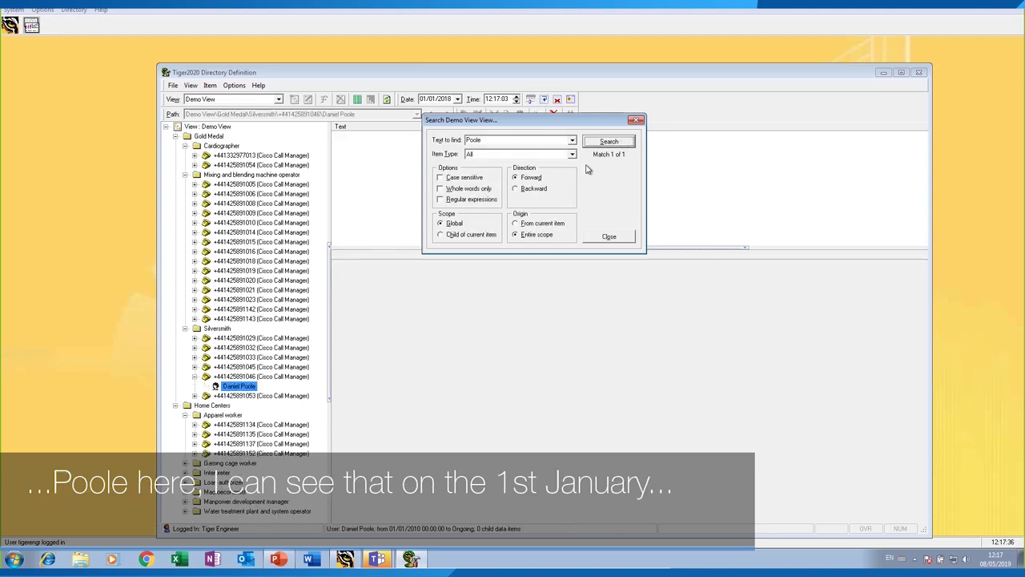
click(238, 378)
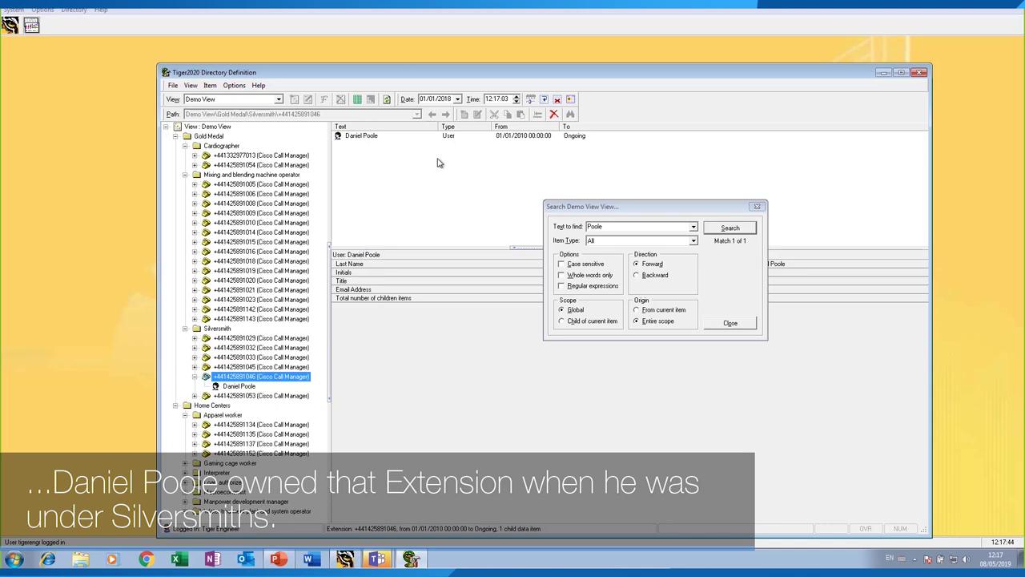
Drag the timeline back, then return the Demo View to its latest 08/05/2019 state and close Search.
click(531, 104)
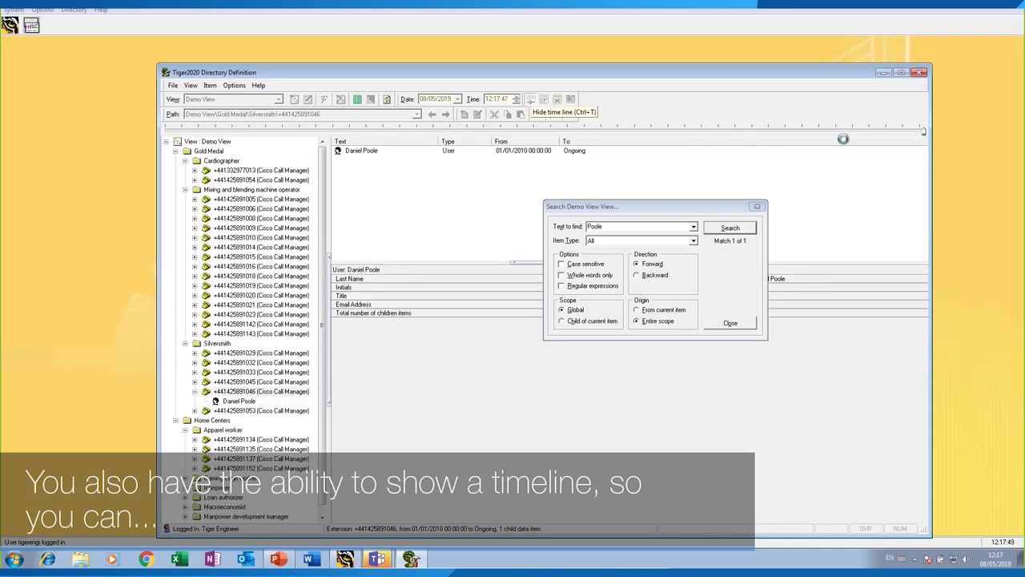
mouse_move(923, 133)
mouse_down()
mouse_move(586, 142)
mouse_move(228, 133)
mouse_up()
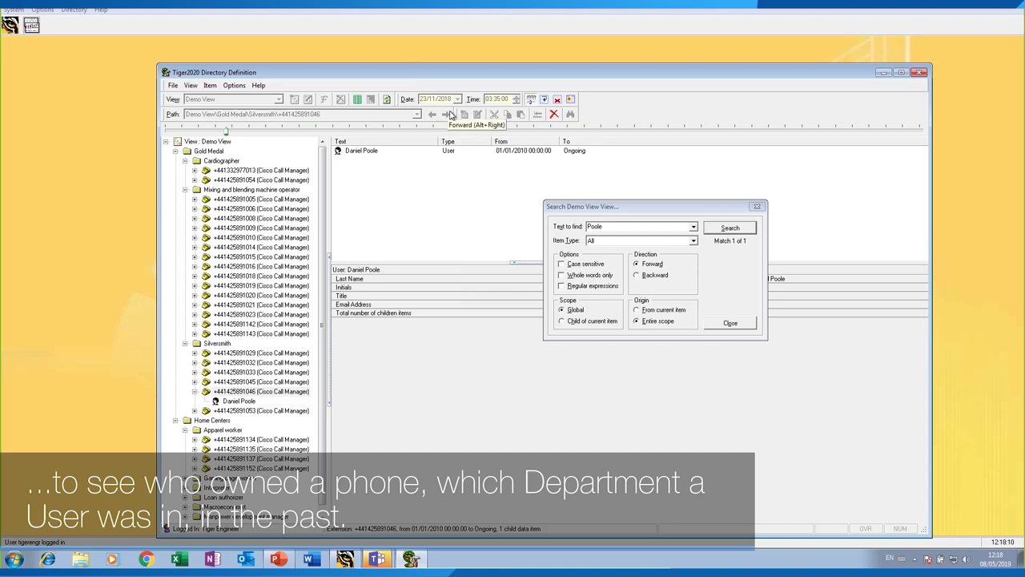
click(570, 101)
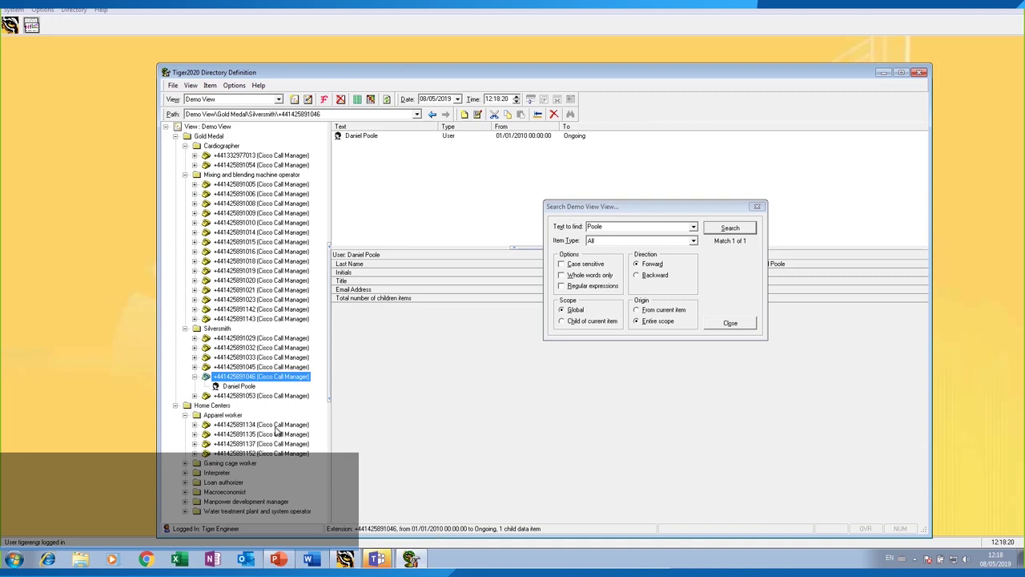
click(757, 207)
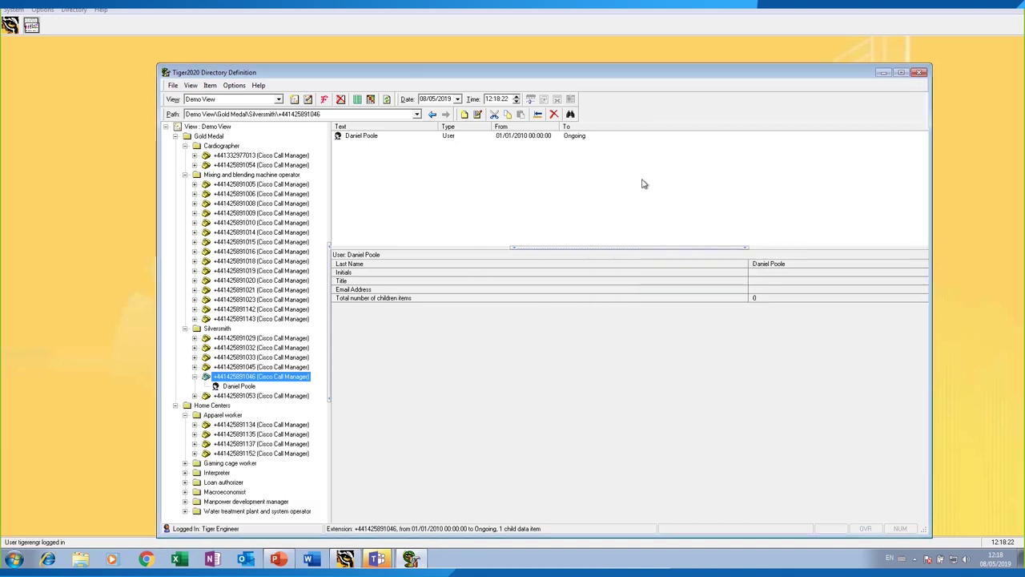
Reopen the Search Demo View dialog, leaving Item Type set to All.
click(570, 115)
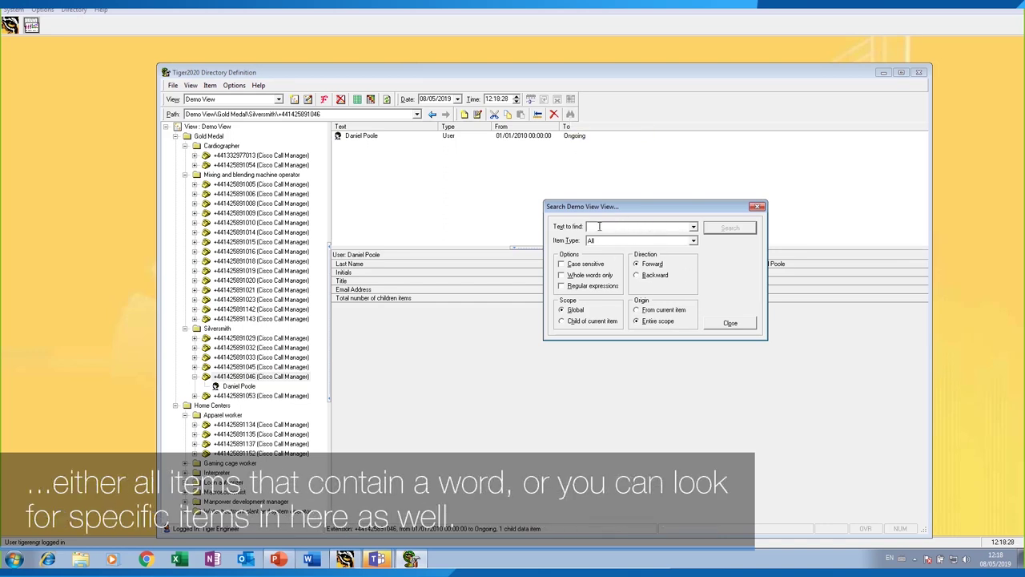
click(693, 241)
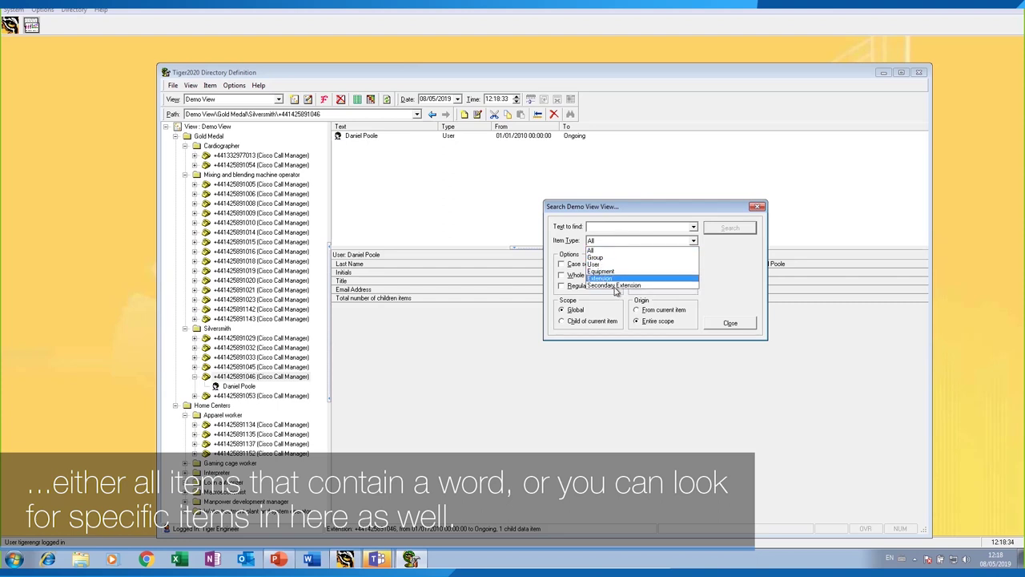
click(694, 211)
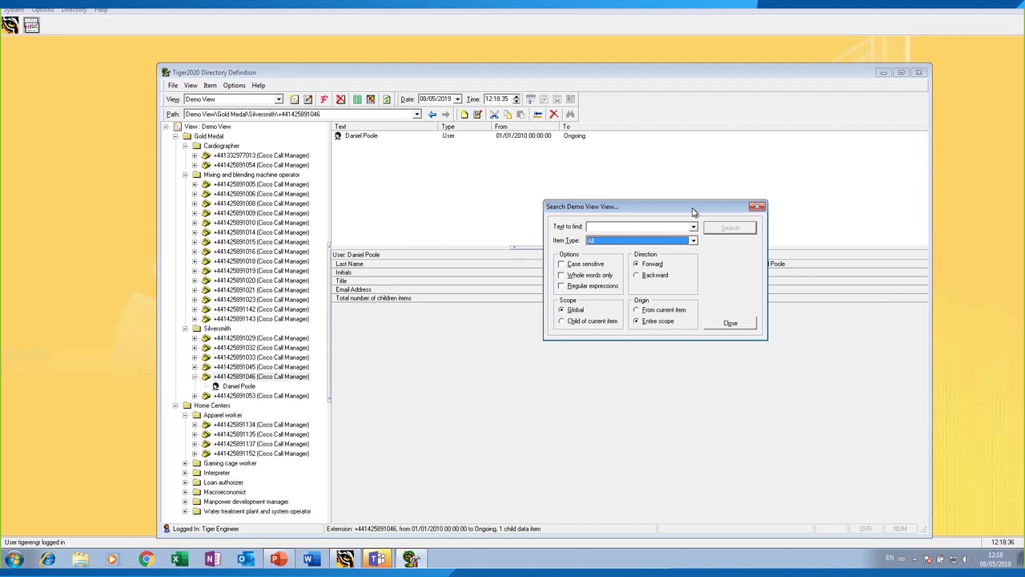
click(413, 207)
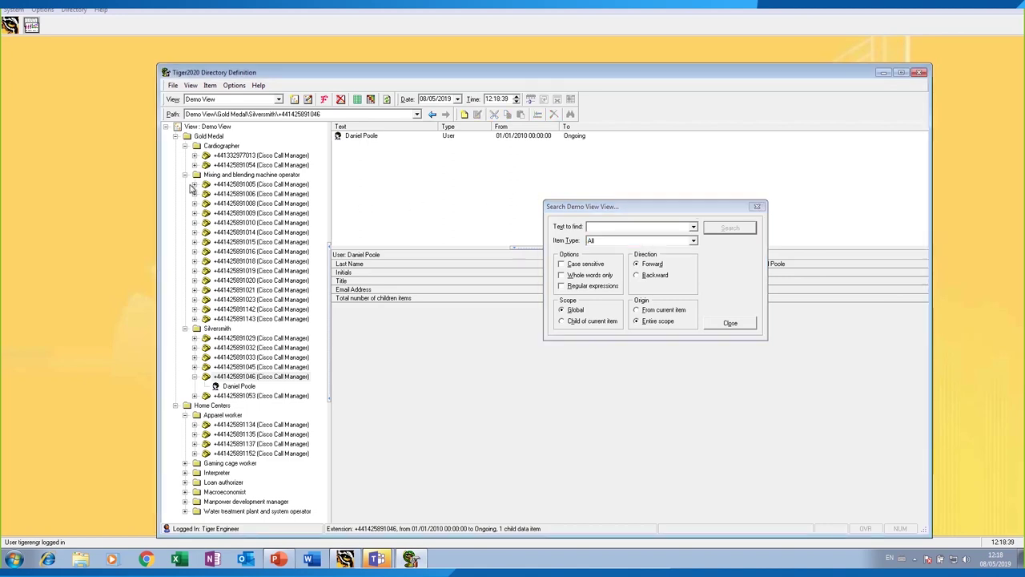
Inspect the first Mixing and blending machine operator extension and its assigned user.
double_click(238, 186)
click(228, 195)
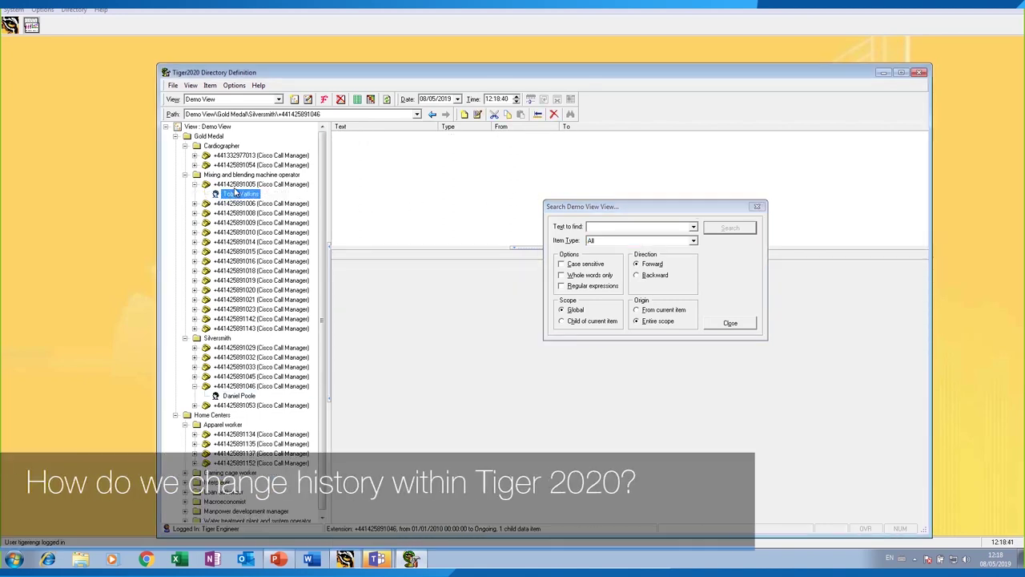
click(235, 185)
click(195, 185)
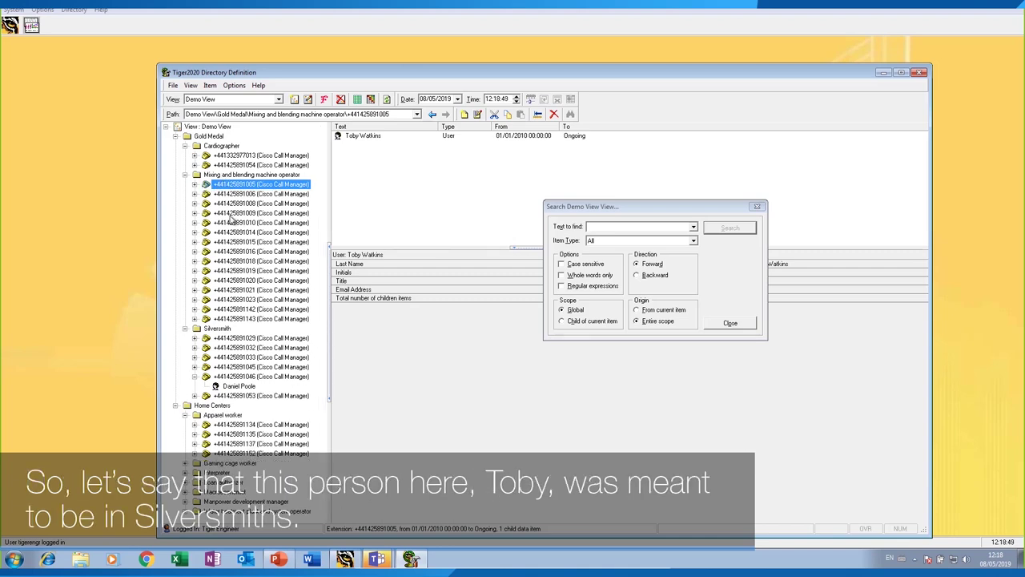
click(192, 184)
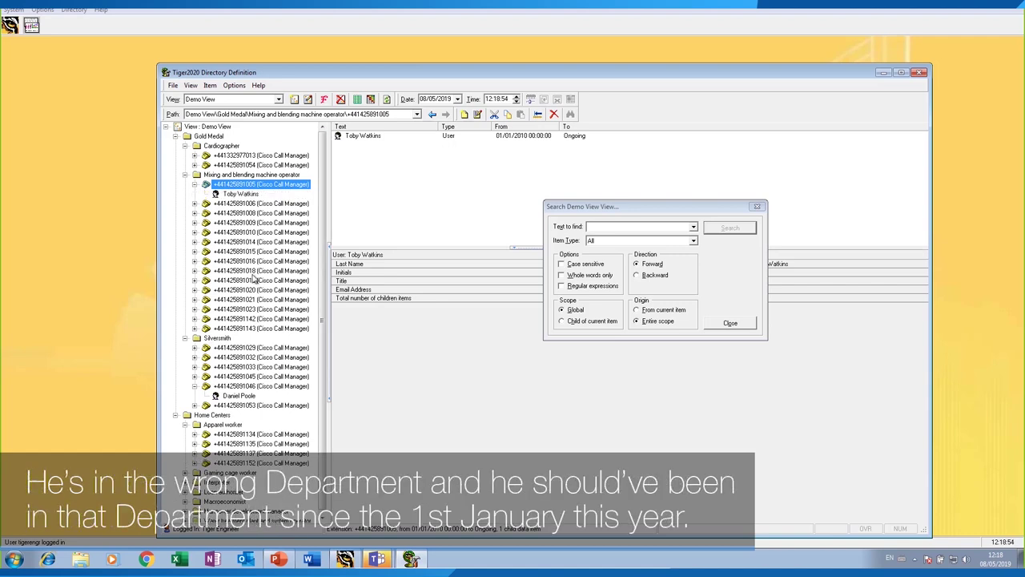
Move that extension into the Silversmith folder and expand Silversmith's extensions to confirm its user.
click(194, 184)
drag(206, 184, 215, 332)
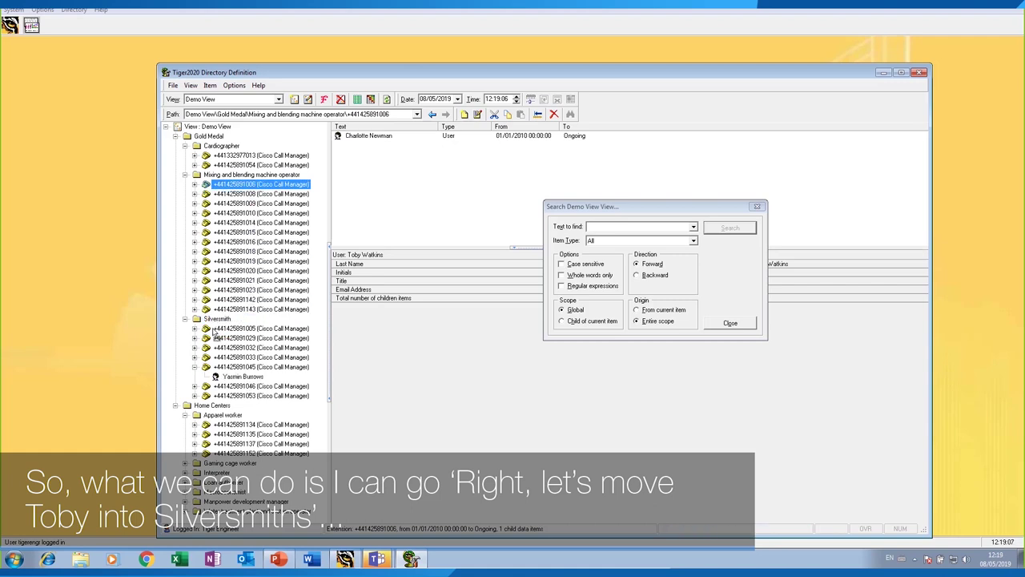
click(195, 386)
click(194, 405)
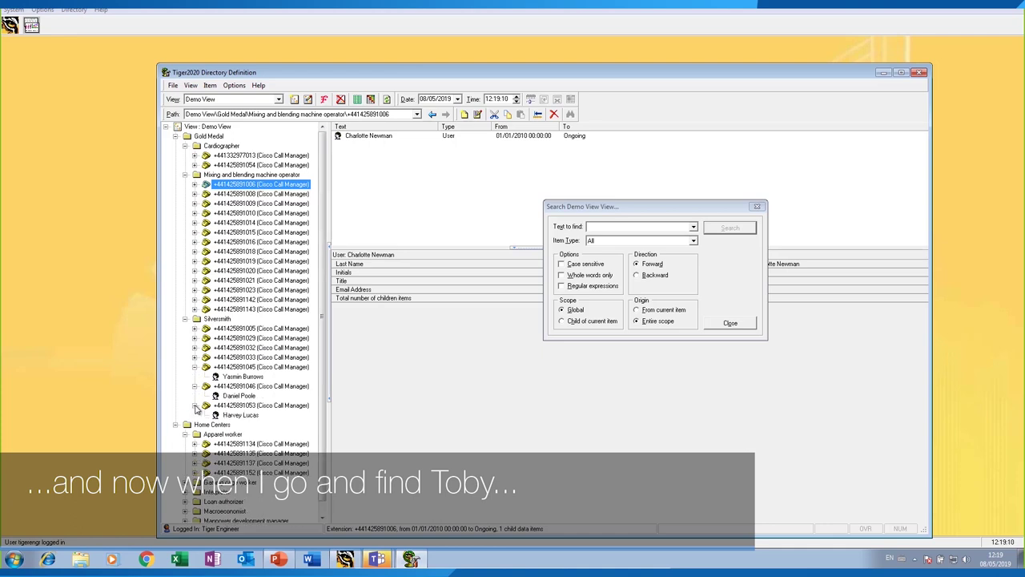
click(194, 329)
click(218, 319)
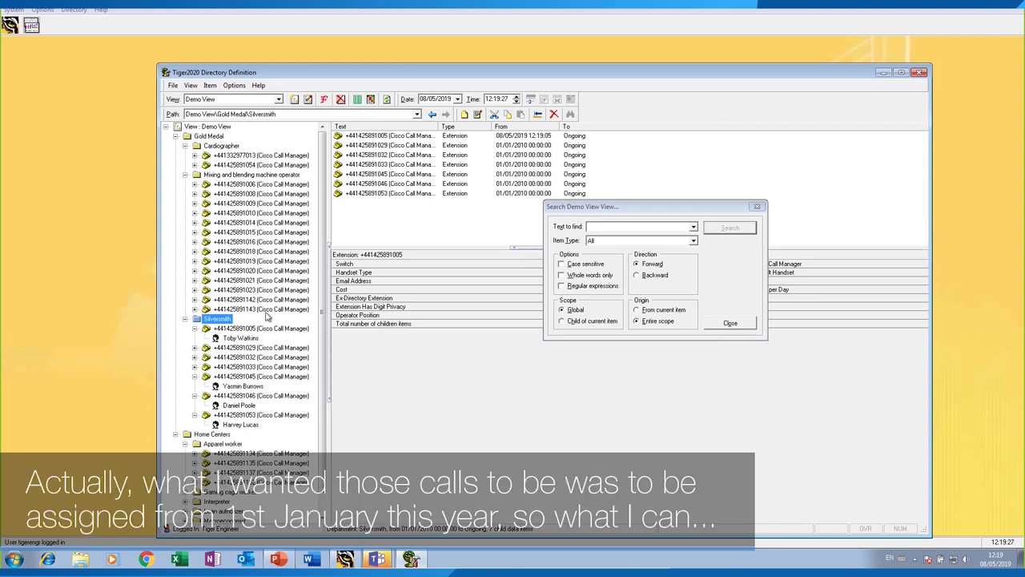
Try selecting several Silversmith extensions, then clear the selection.
right_click(381, 141)
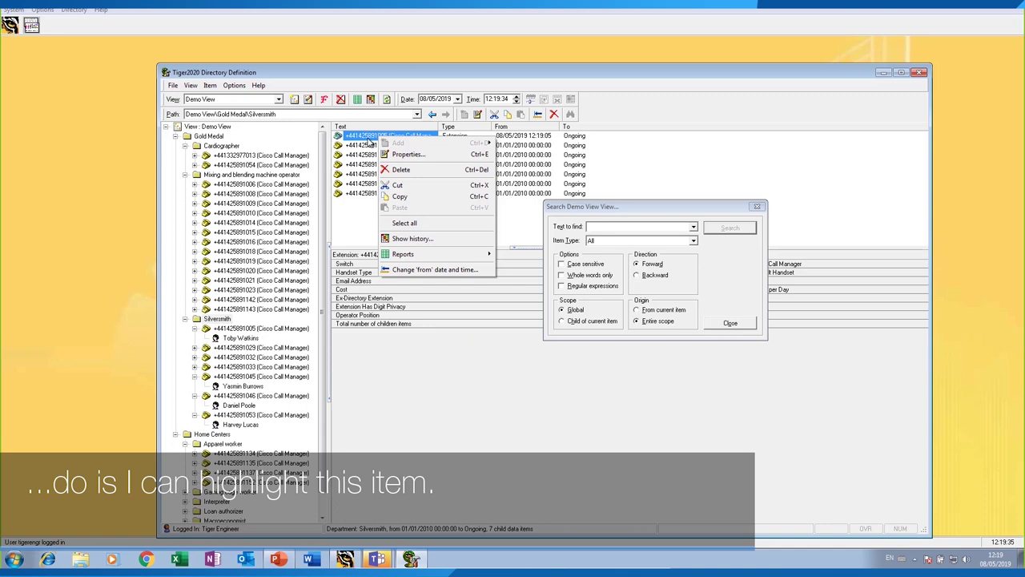
shift+click(369, 156)
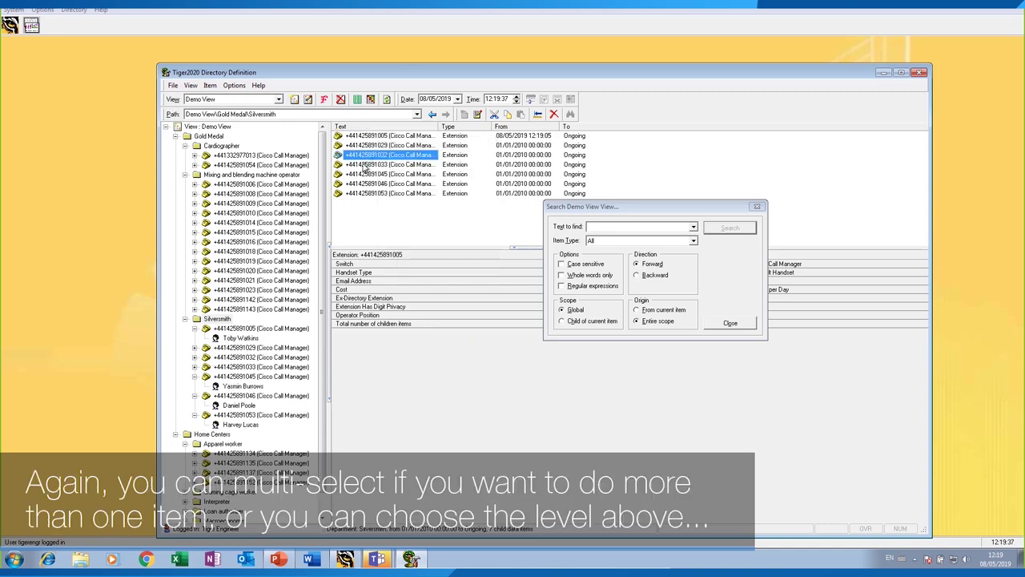
ctrl+click(367, 175)
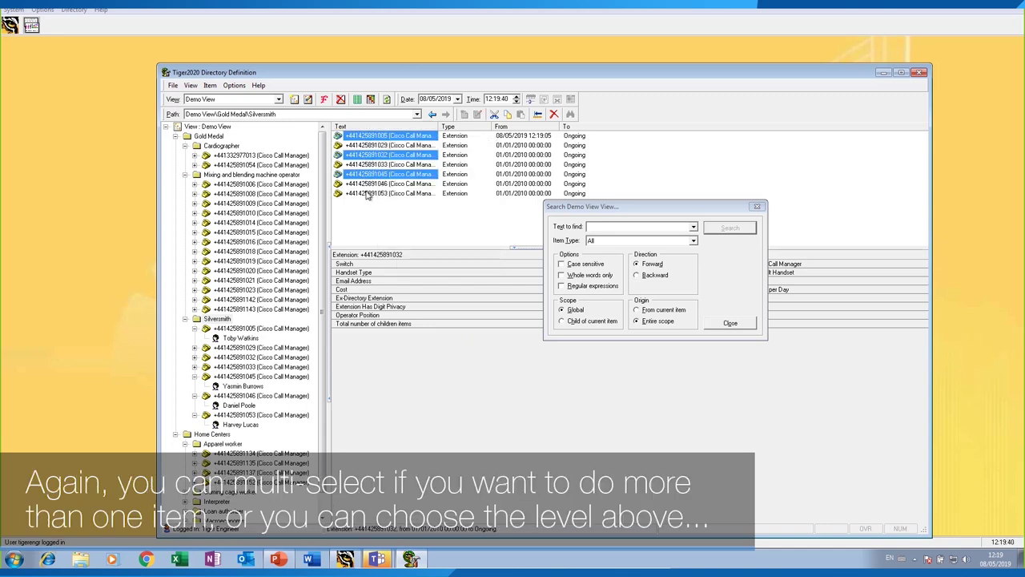
click(421, 207)
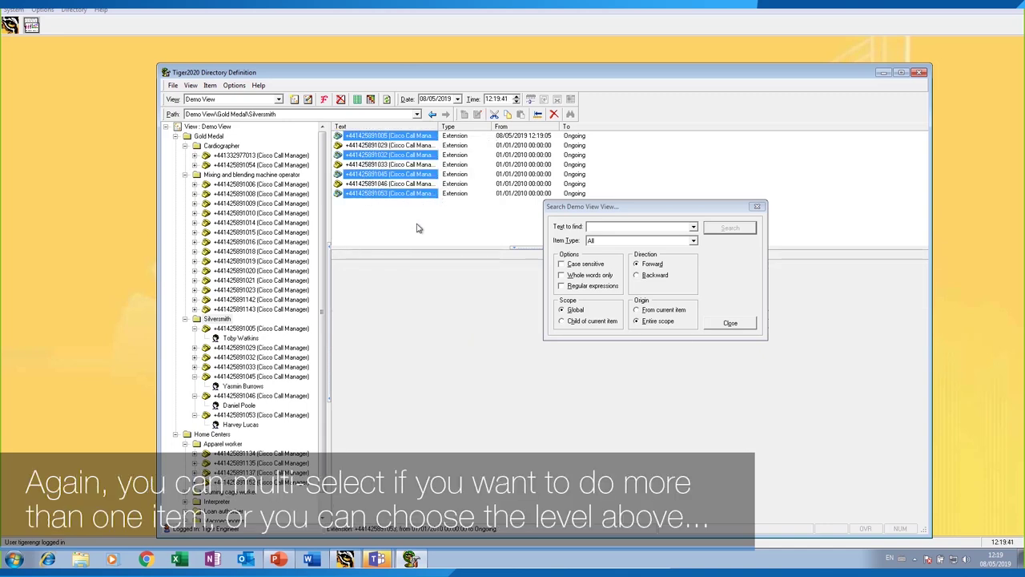
right_click(216, 146)
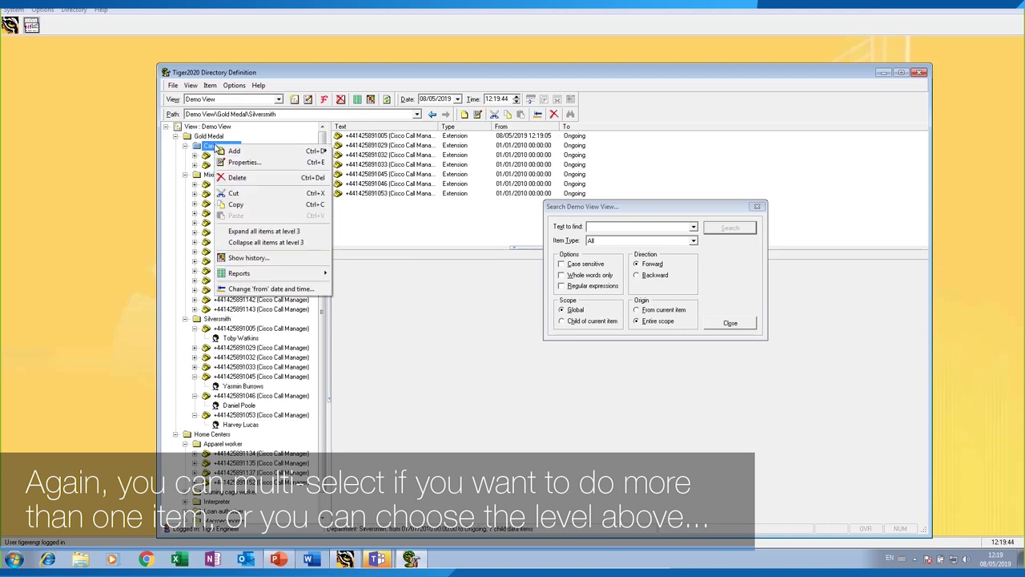
click(411, 232)
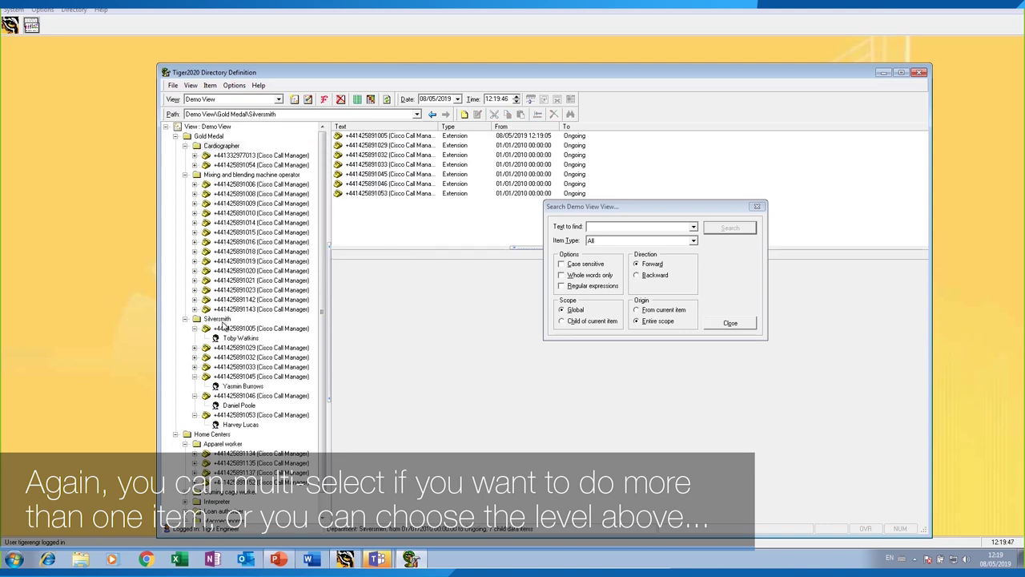
click(218, 319)
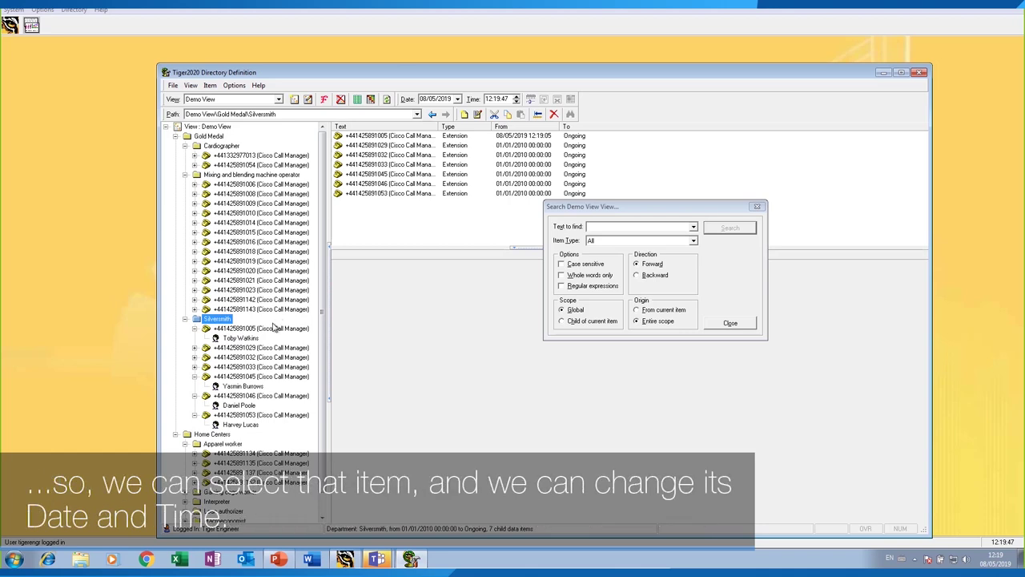
right_click(395, 138)
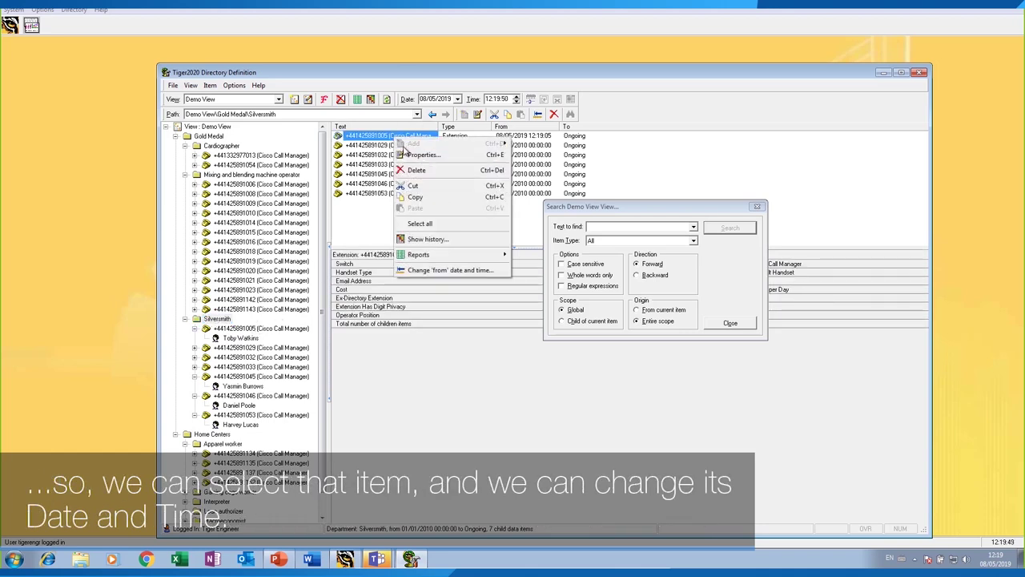
click(433, 271)
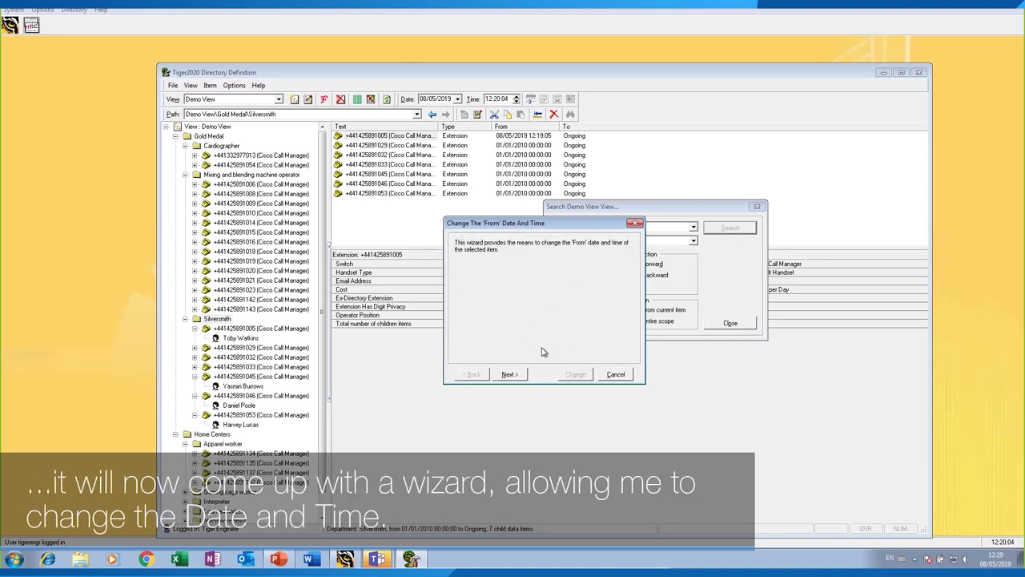
click(510, 374)
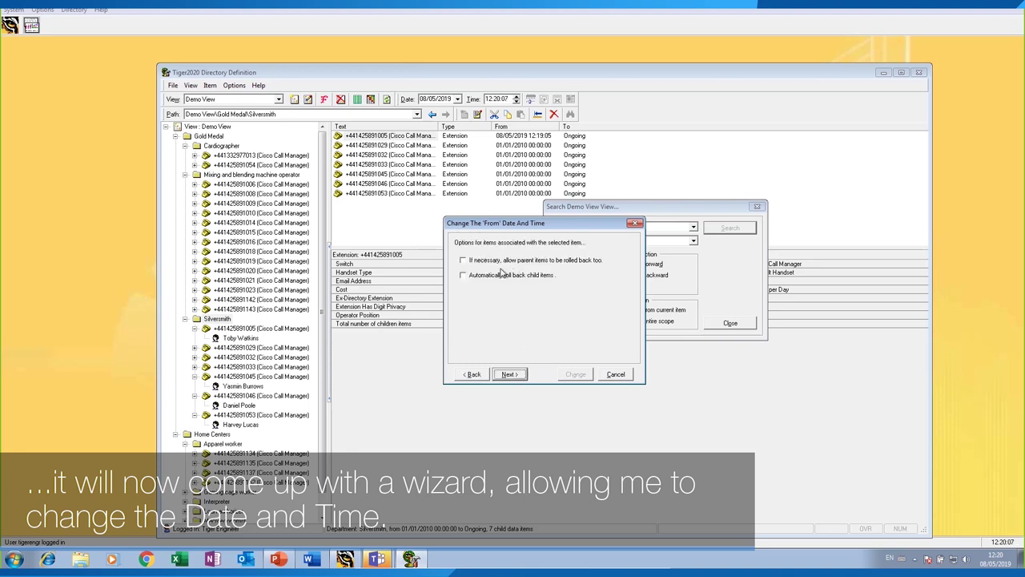
click(479, 276)
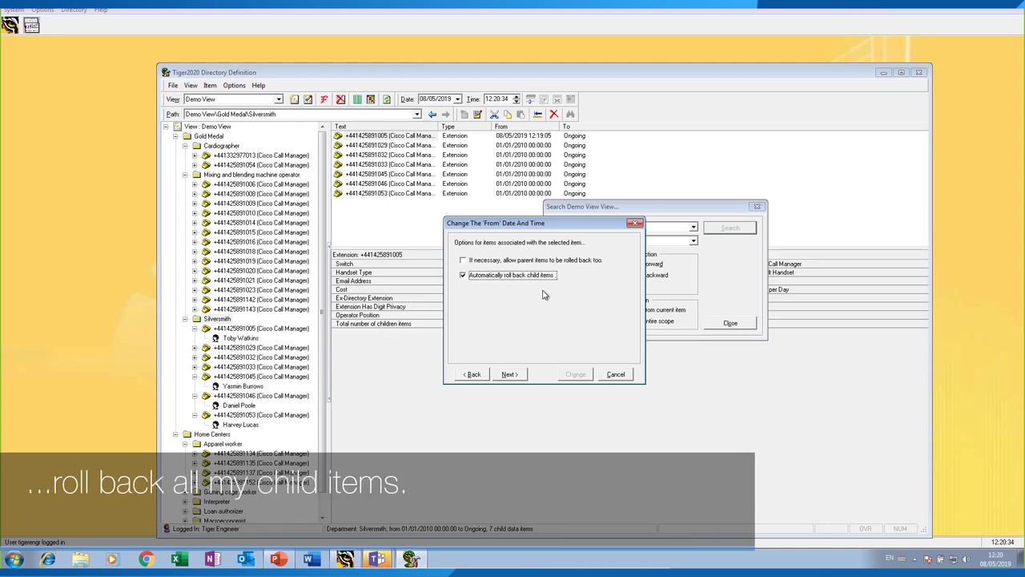
click(510, 374)
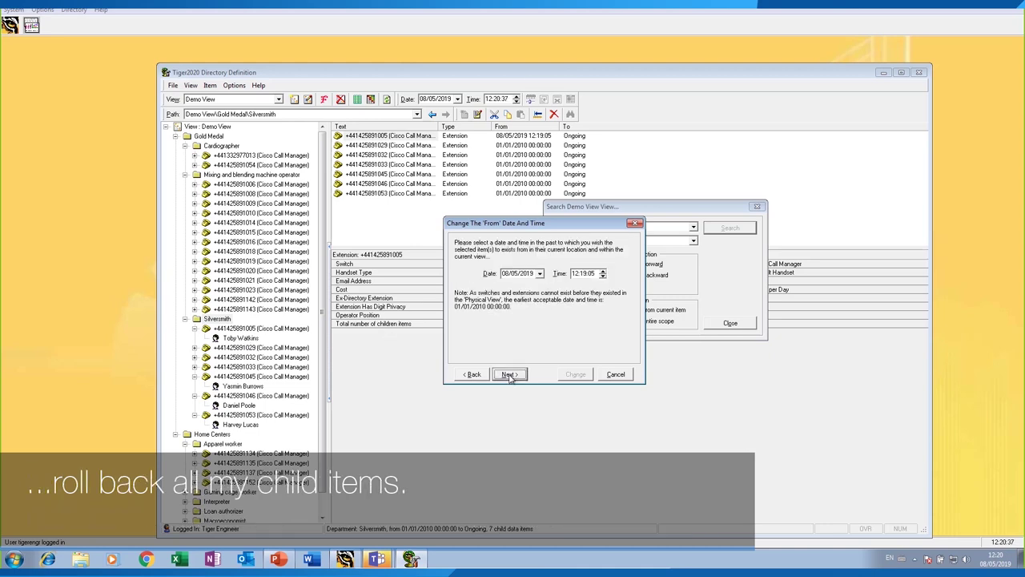
Set the start date to 01/01/2019, confirm and apply, then acknowledge the failure message.
click(541, 273)
click(474, 287)
click(474, 287)
click(473, 287)
click(474, 286)
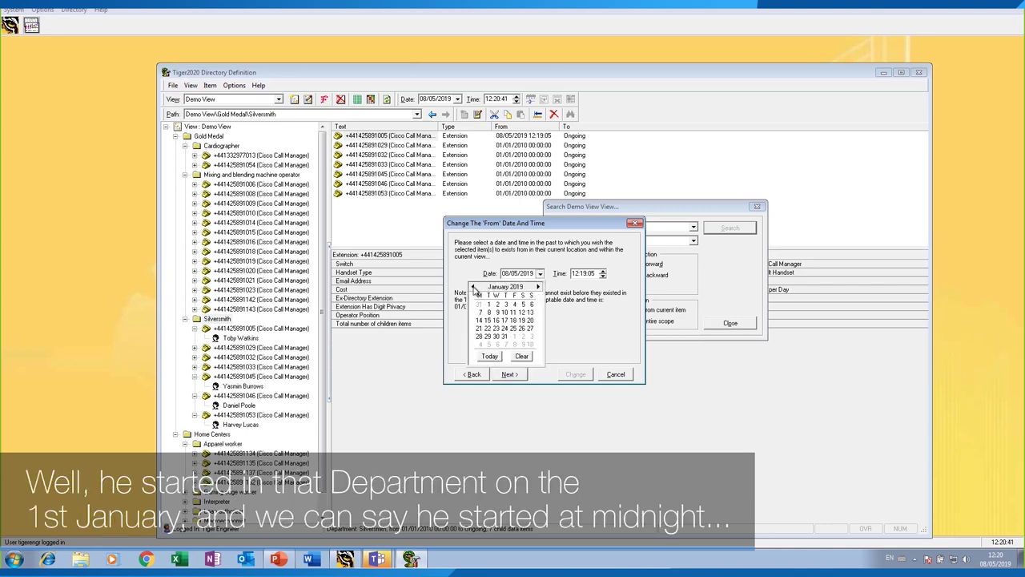
click(488, 305)
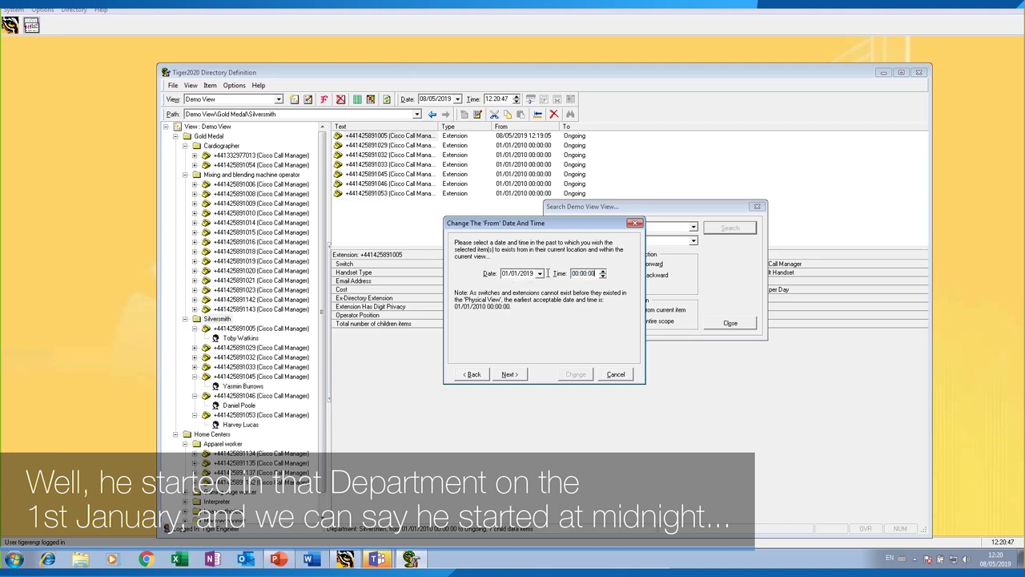
click(509, 374)
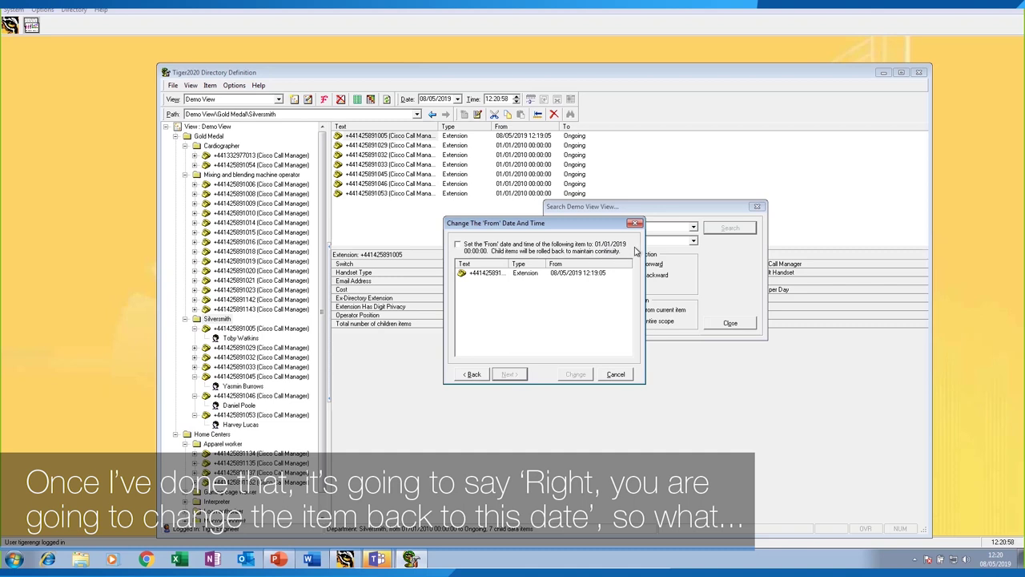
click(458, 244)
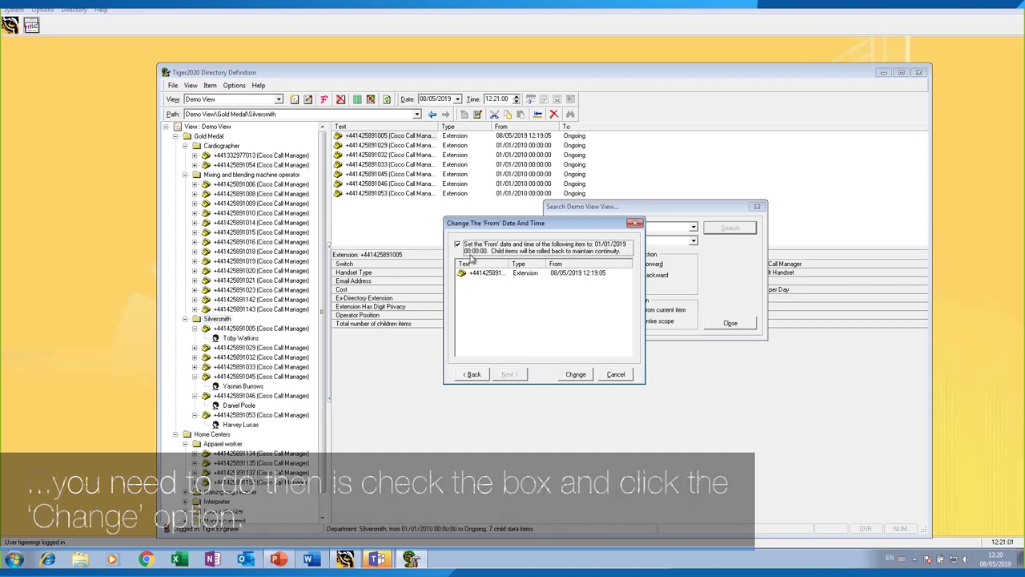
click(576, 375)
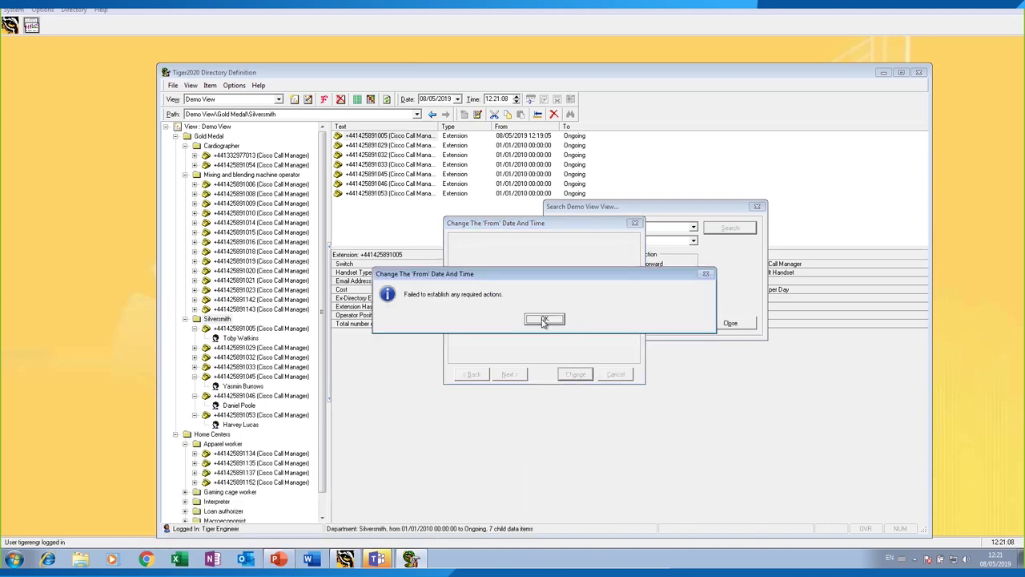
click(544, 320)
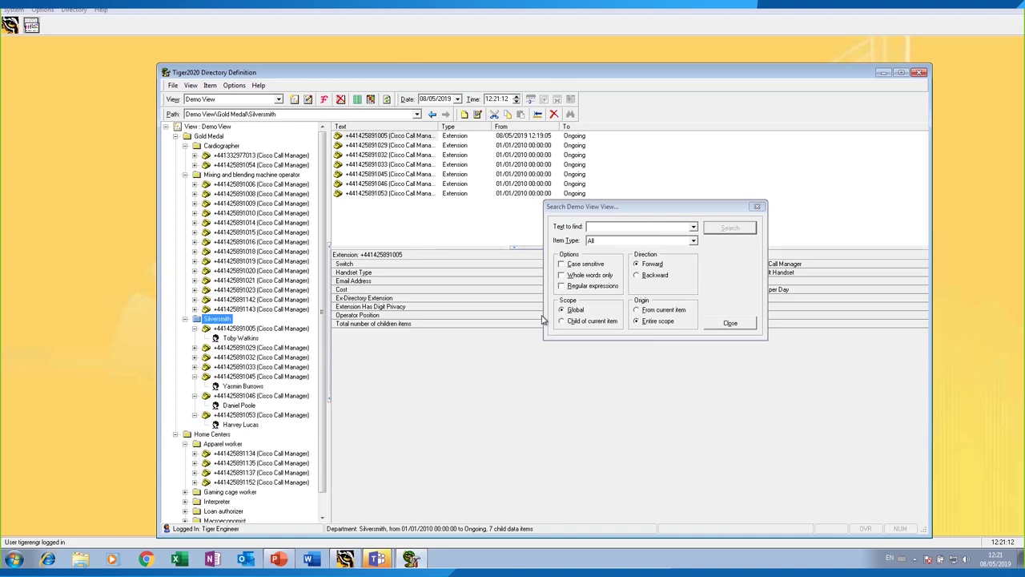
right_click(404, 138)
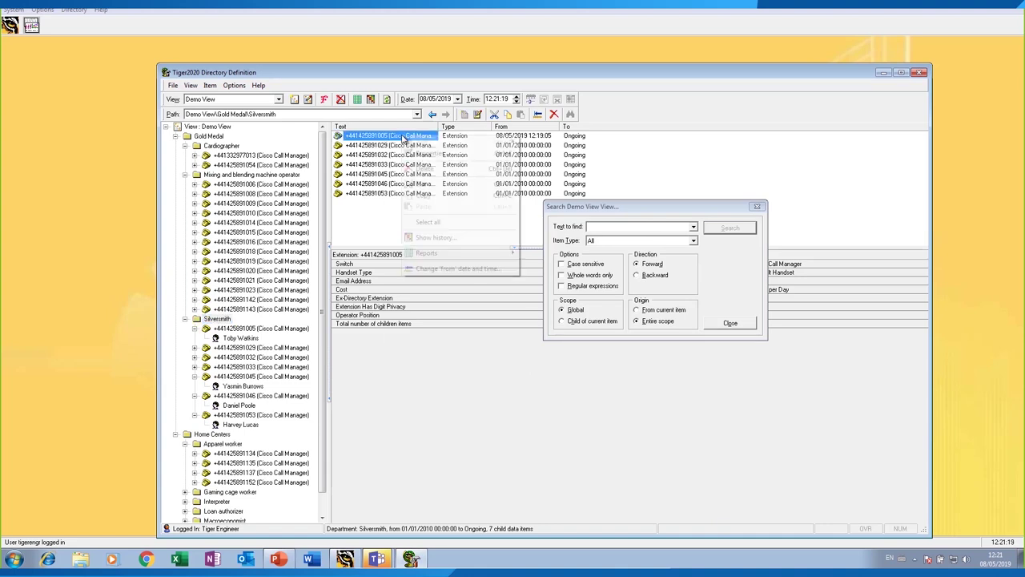
click(460, 269)
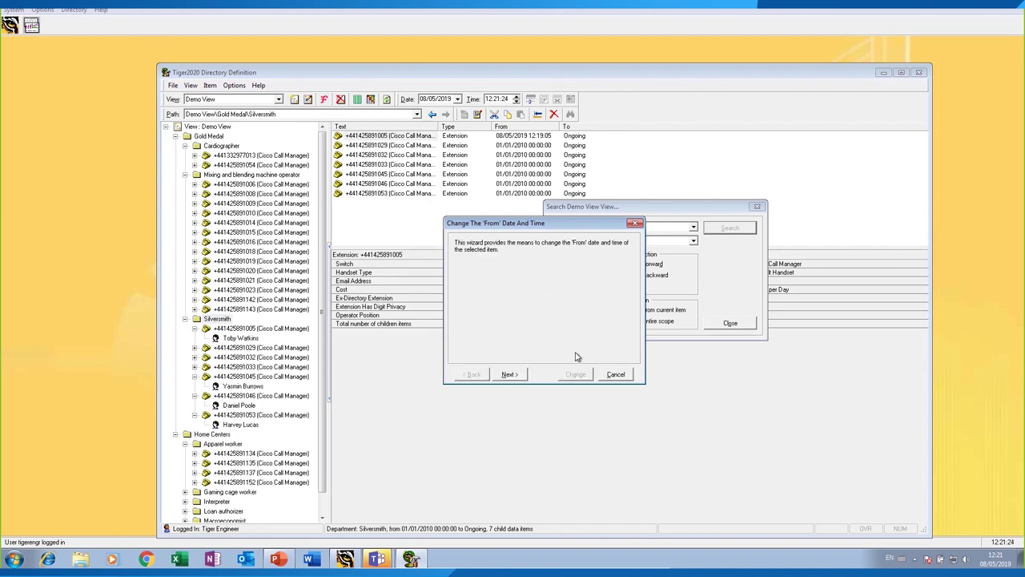
click(615, 374)
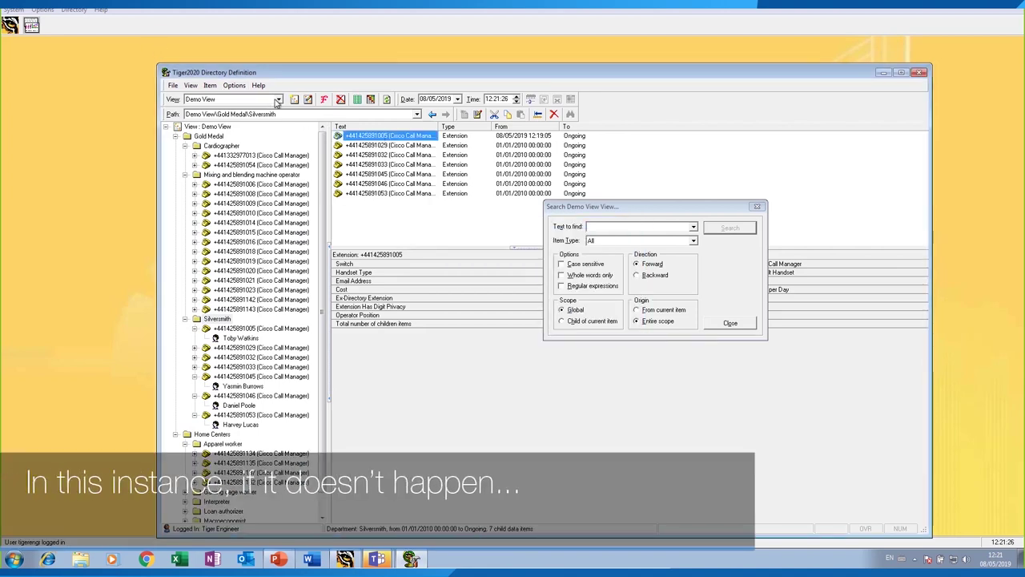
click(278, 99)
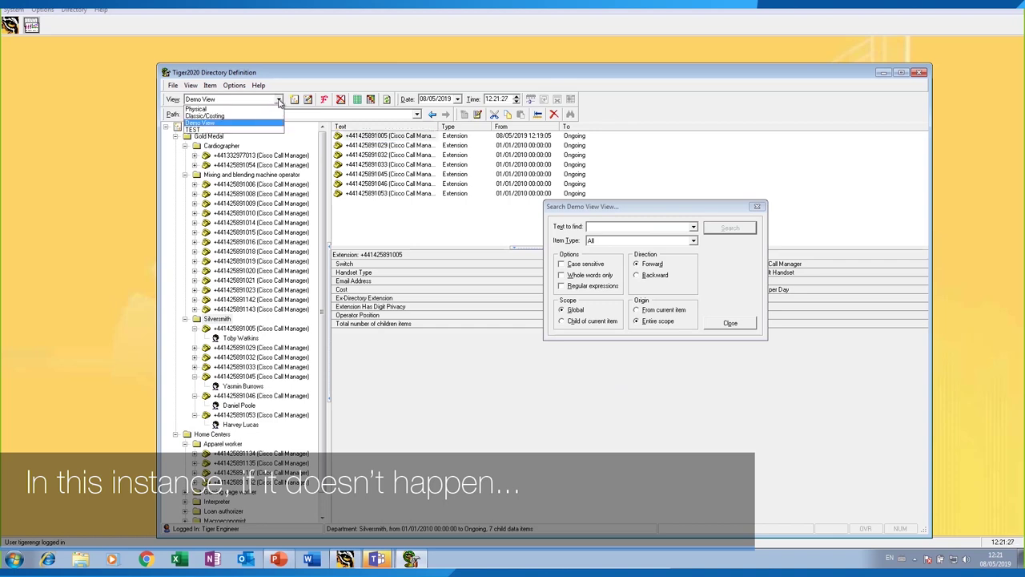
Switch to the Physical view and expand Cisco Call Manager's Extensions Group.
click(206, 110)
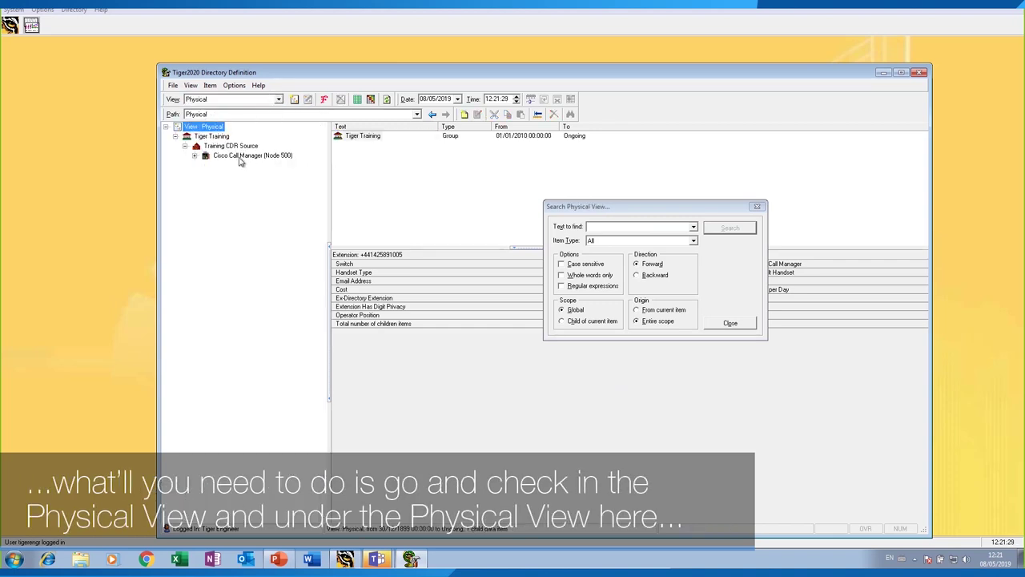
click(192, 156)
click(204, 164)
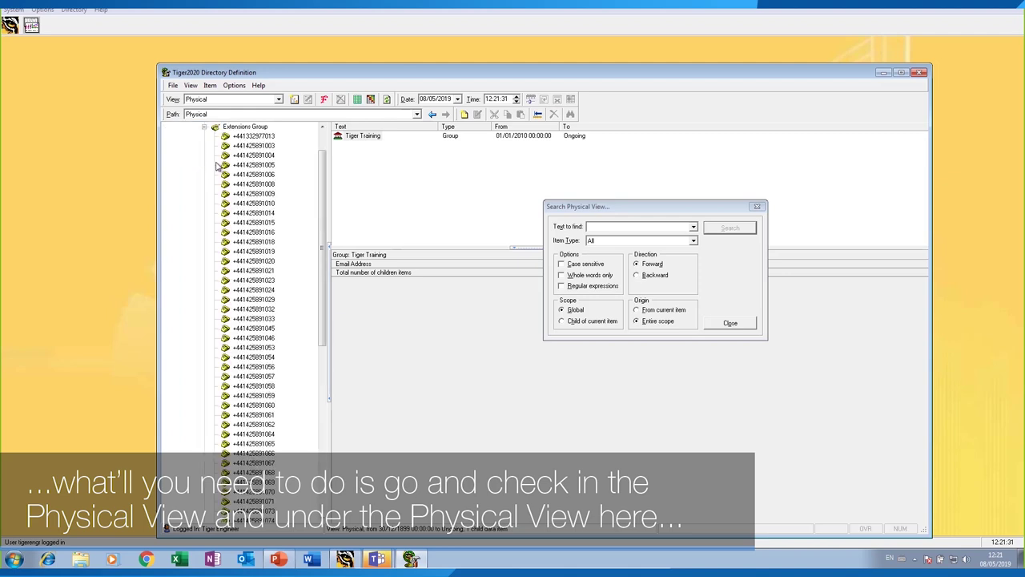
click(245, 126)
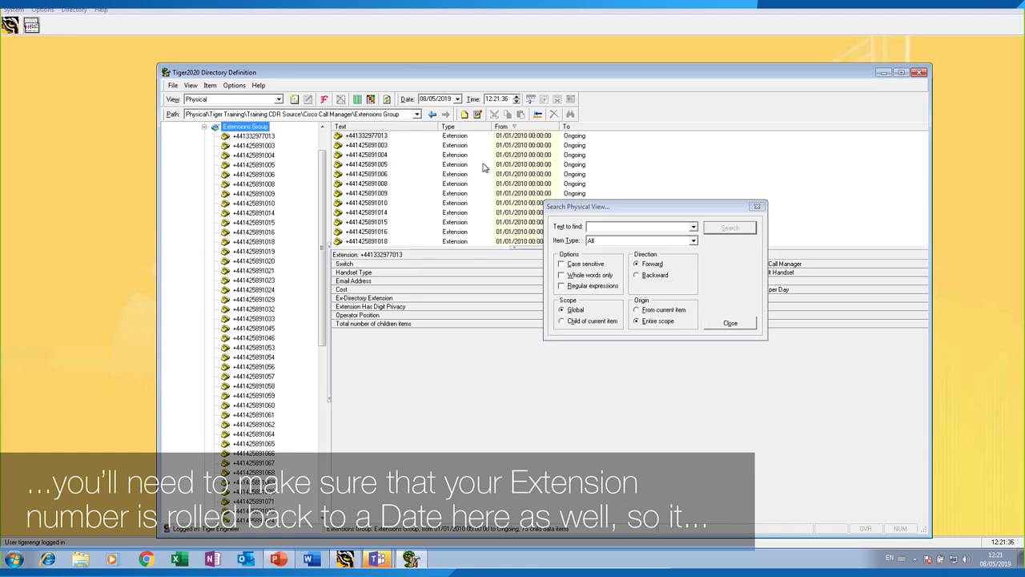
Step through the group's Change 'from' date wizard with child rollback, then cancel and collapse it.
right_click(248, 130)
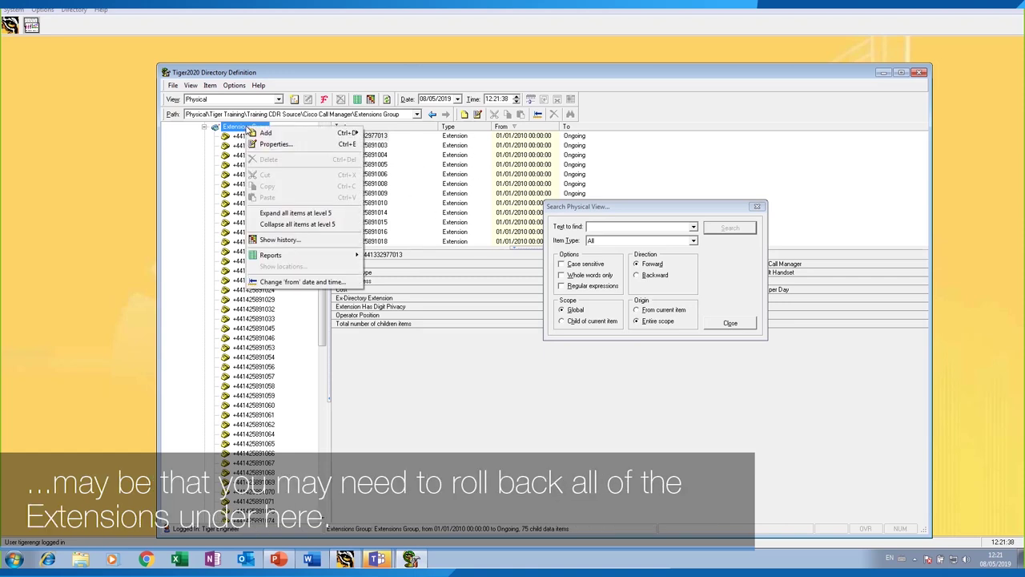
click(301, 285)
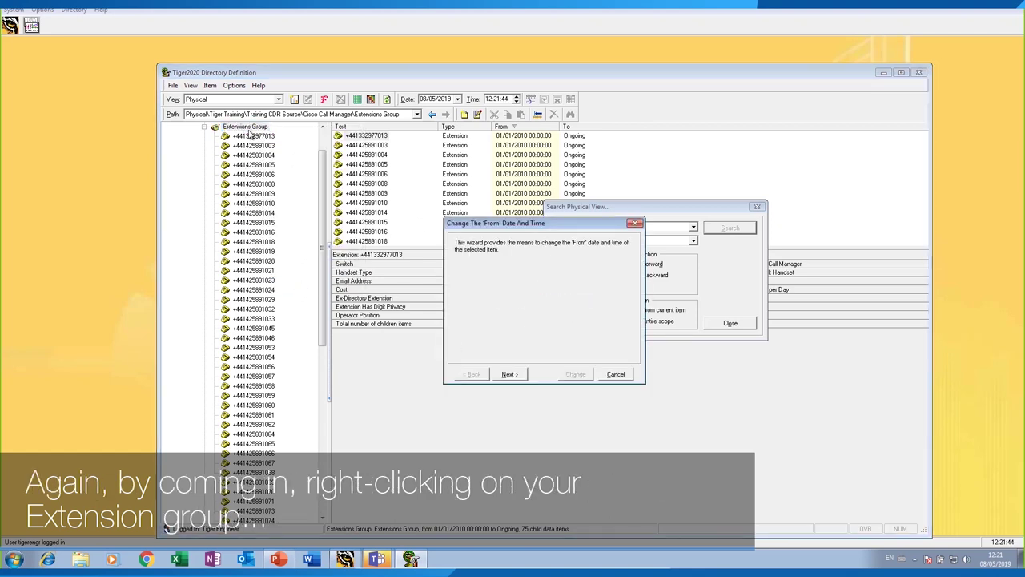
click(509, 374)
click(488, 276)
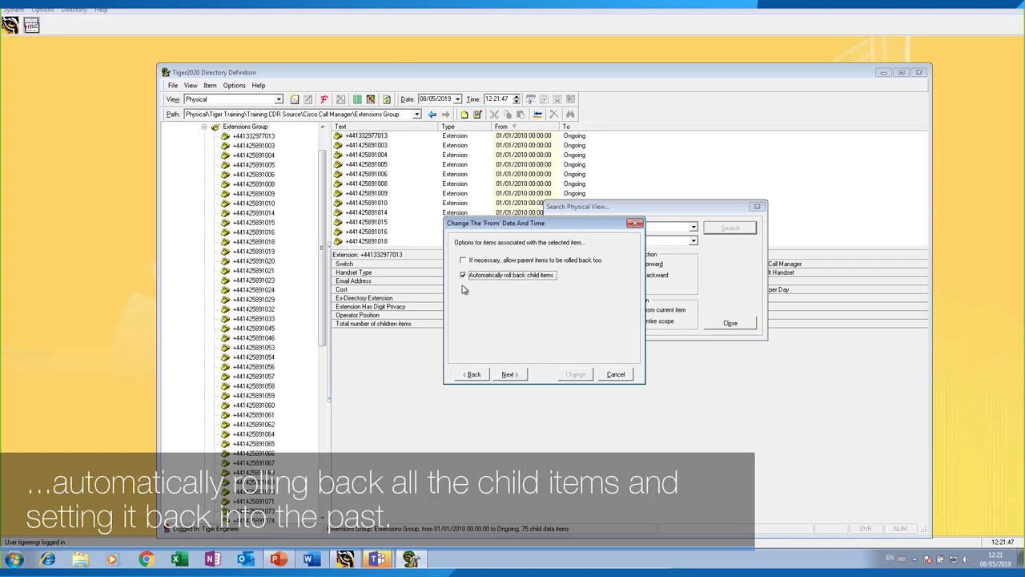
click(510, 374)
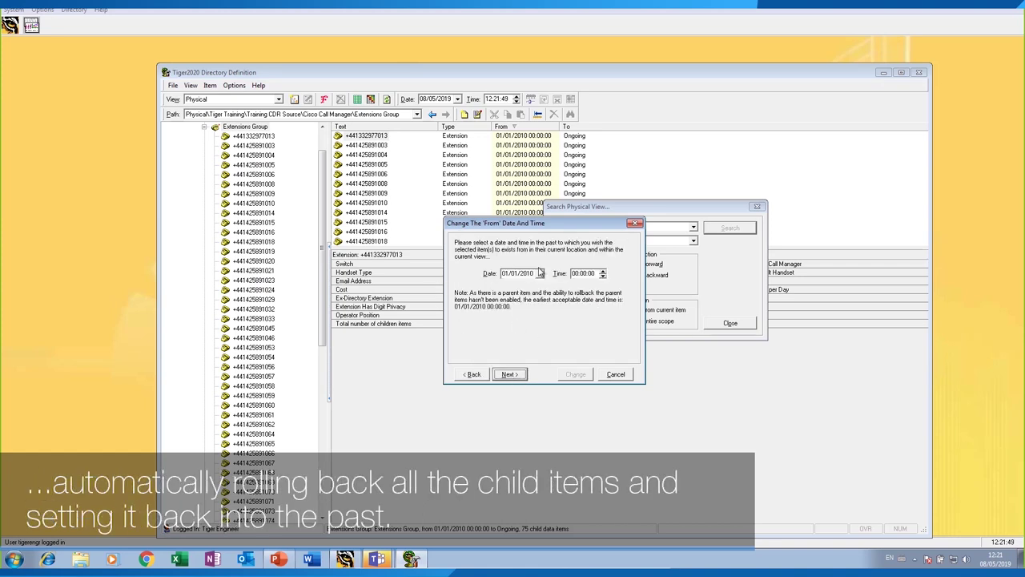
click(623, 375)
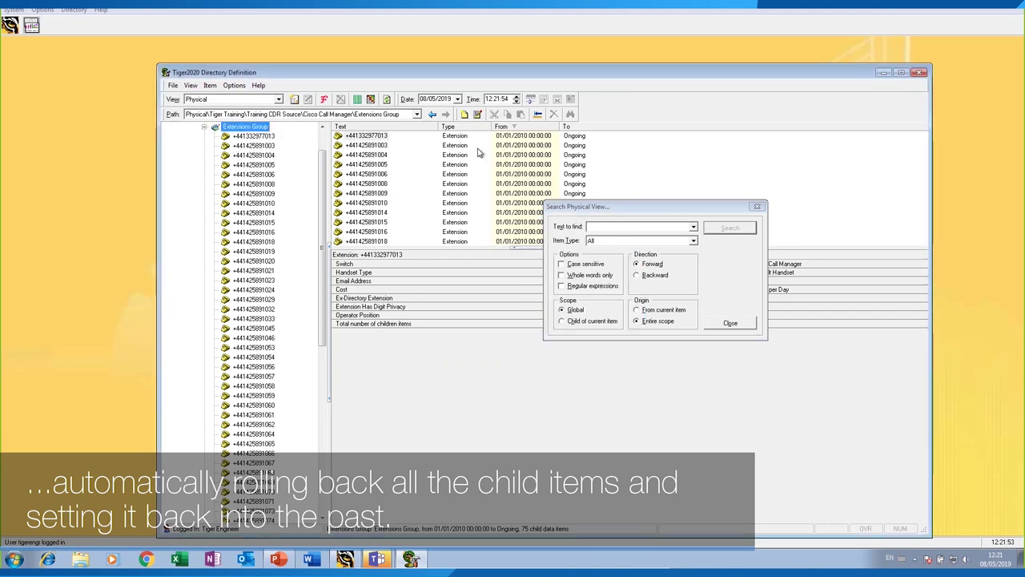
click(204, 127)
Return to the Demo View, inspect Silversmith, Cardiographer and Mixing extensions, and close the Search window.
click(269, 105)
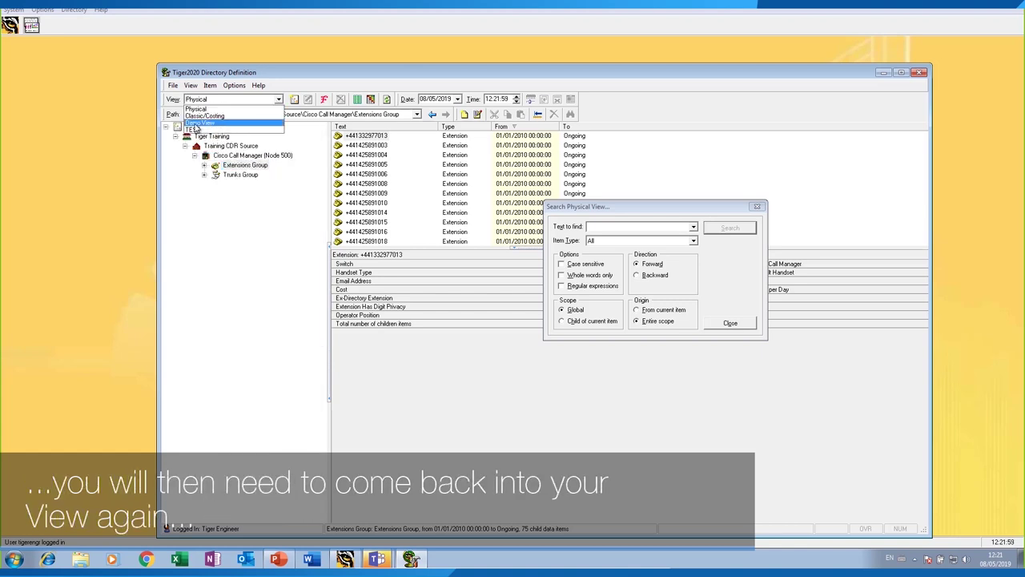
click(194, 124)
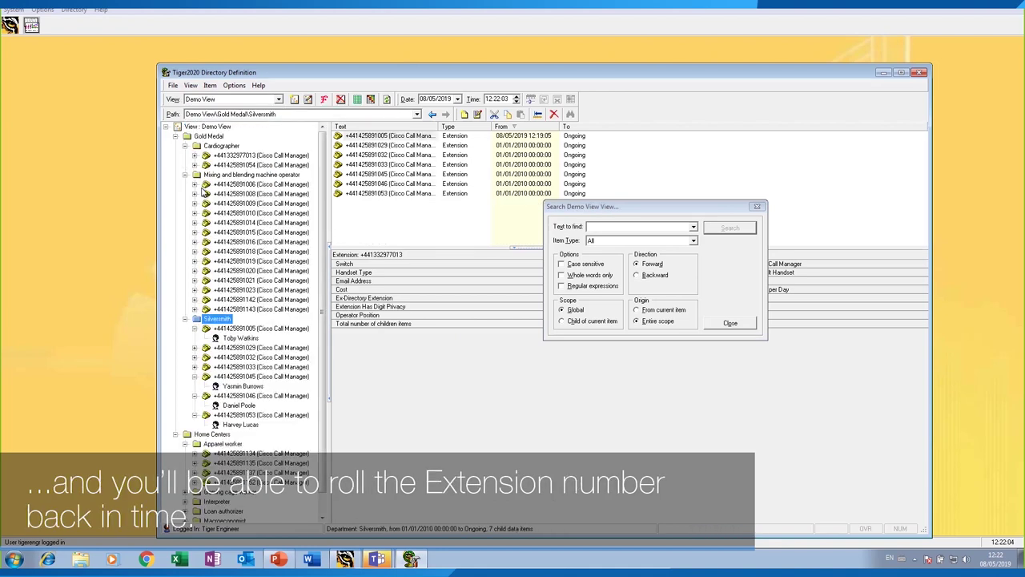
right_click(228, 329)
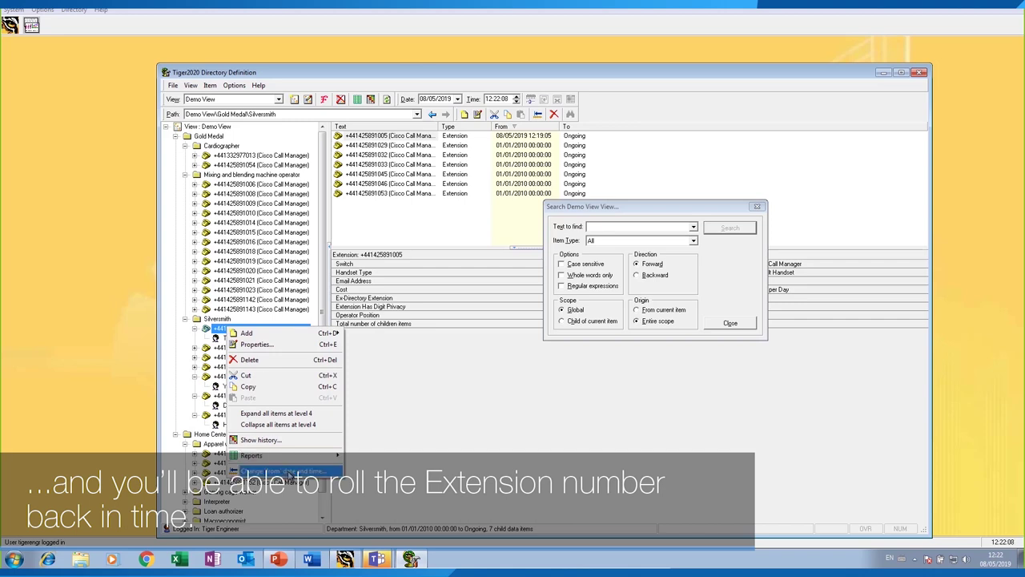
click(194, 328)
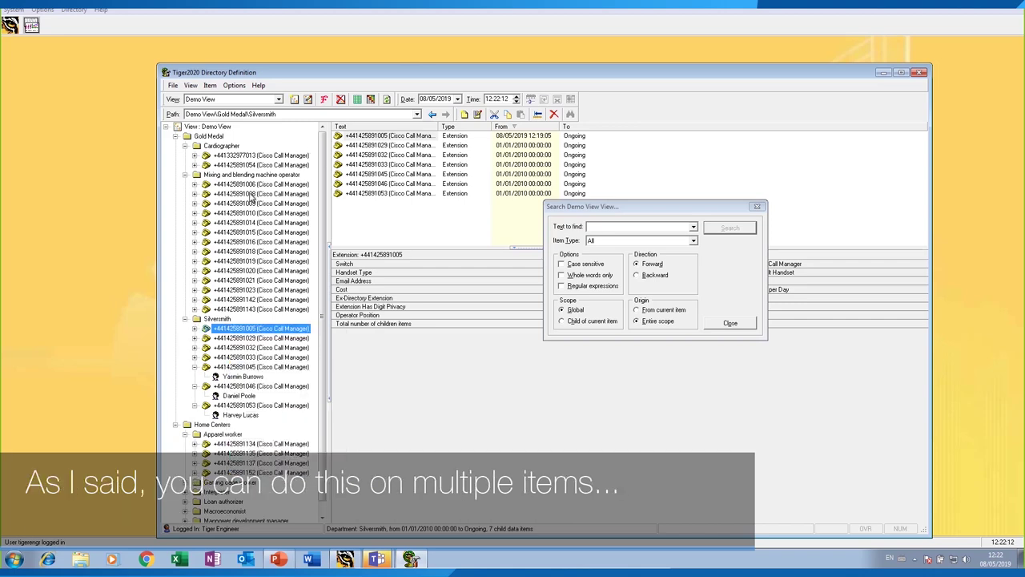
click(240, 165)
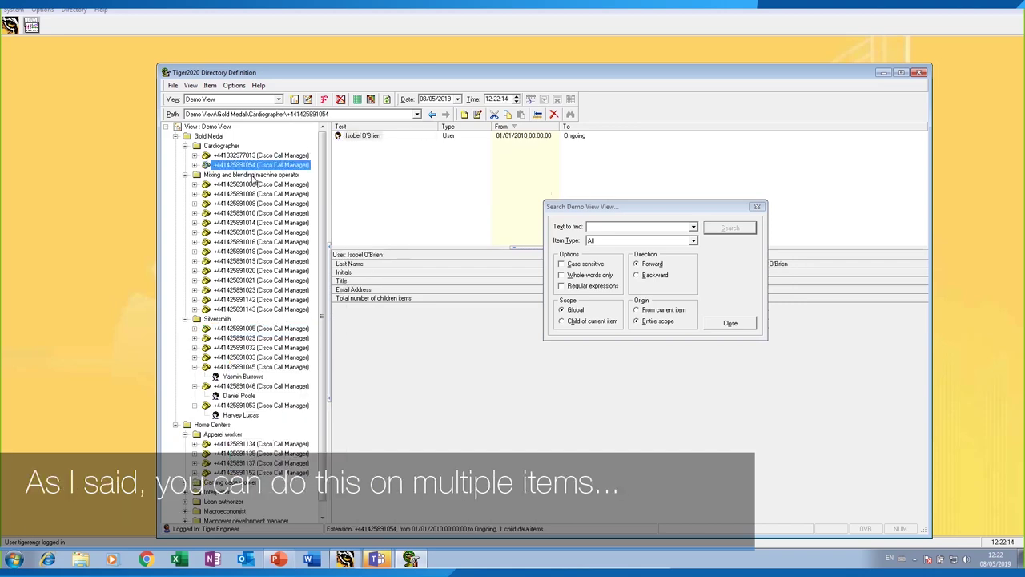
click(252, 177)
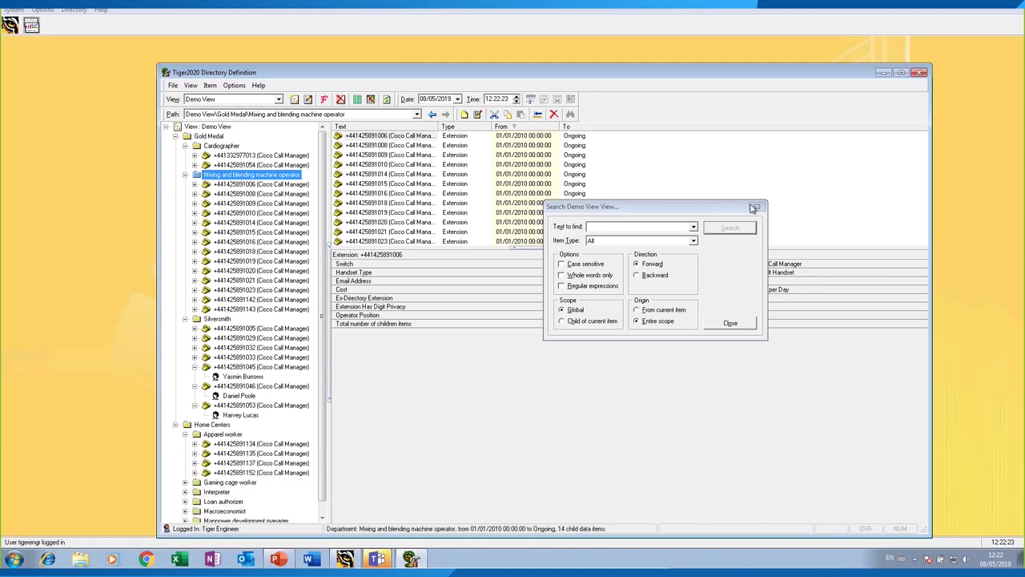
click(756, 207)
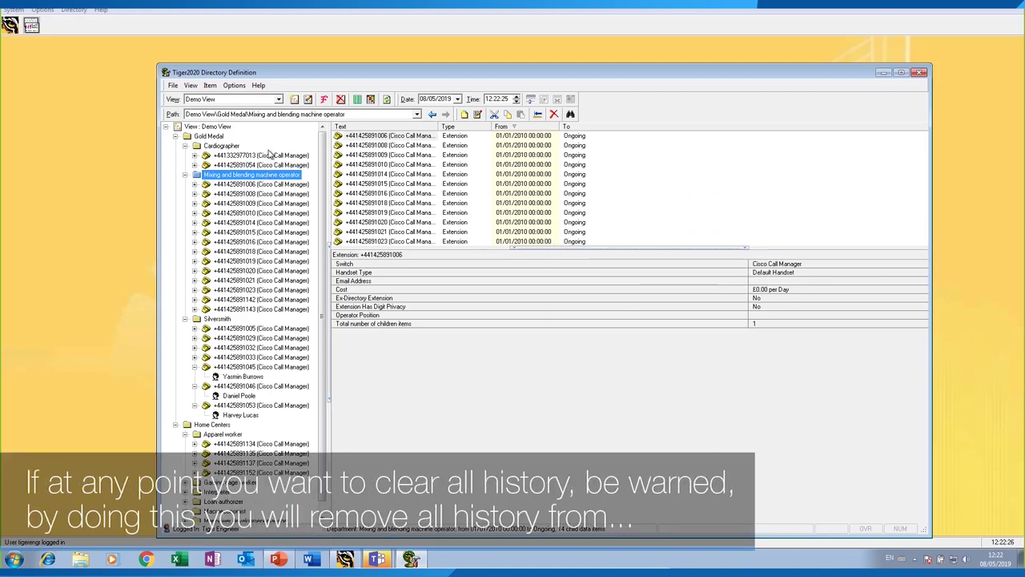
Start the Purge old directory data wizard and choose the specific view TEST.
click(235, 85)
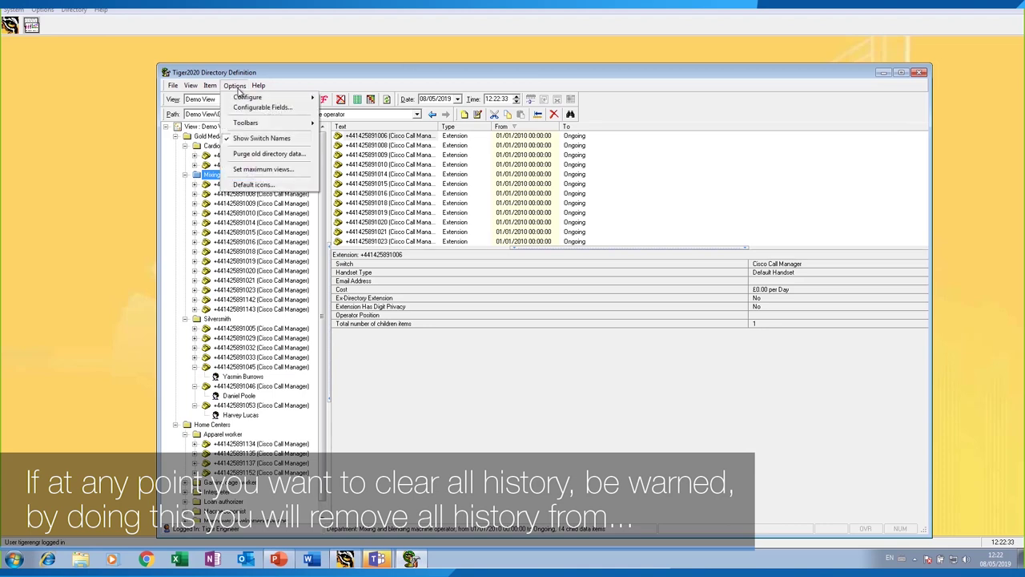
click(264, 155)
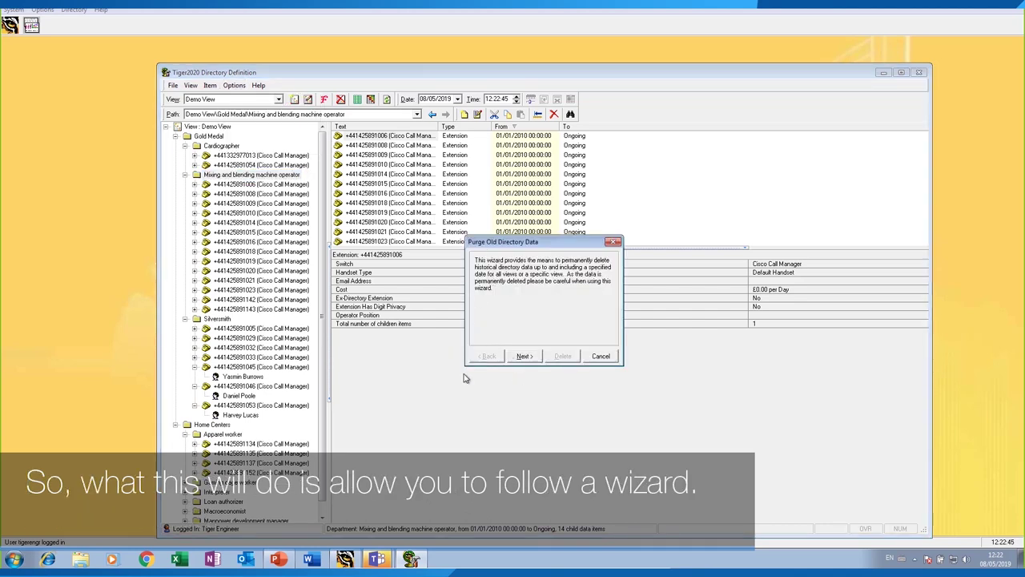
click(523, 356)
click(491, 297)
click(583, 300)
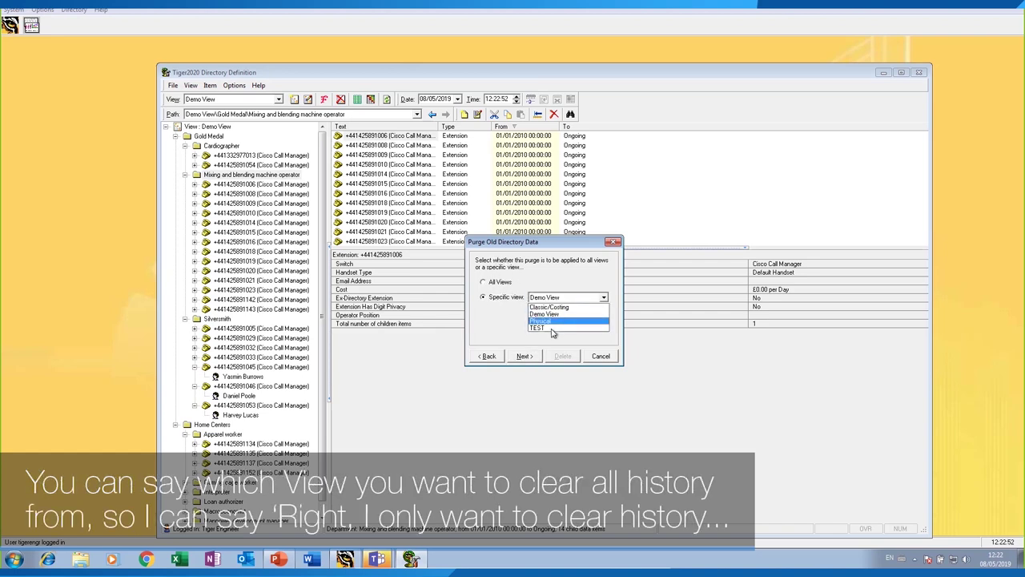
click(553, 316)
click(559, 299)
click(534, 328)
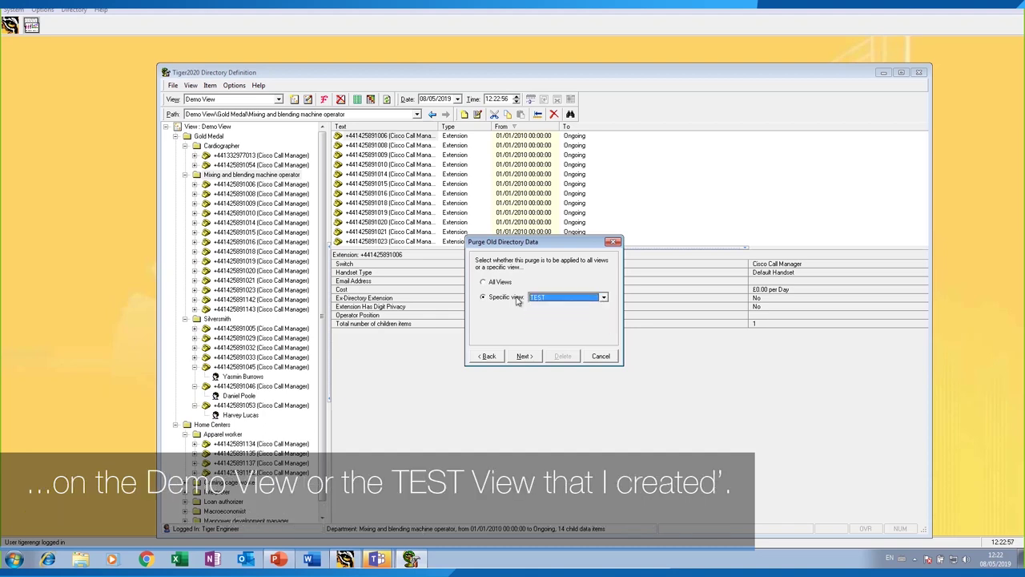
Purge all TEST view history up to today and acknowledge the completion message.
click(523, 357)
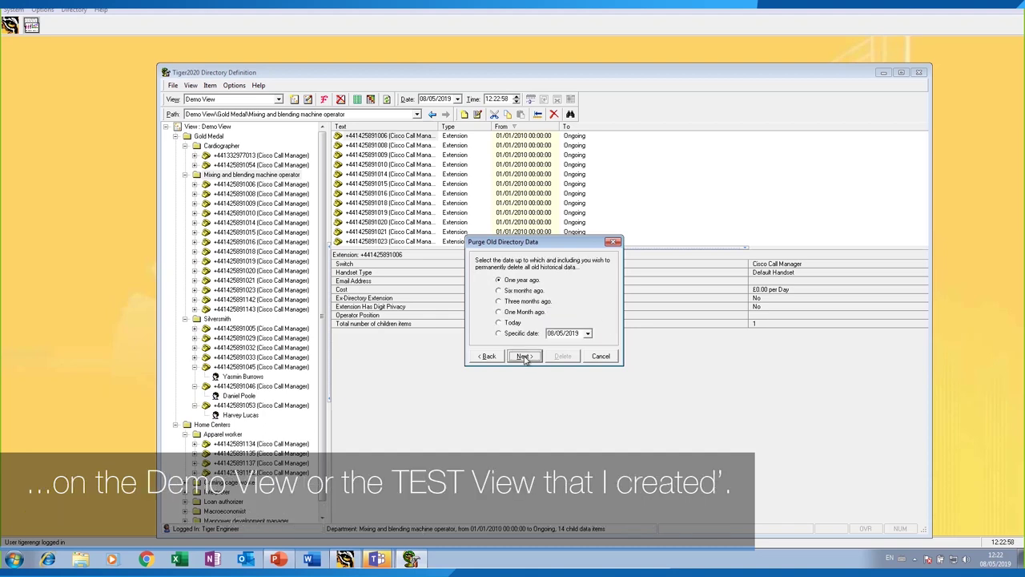
click(518, 291)
click(525, 301)
click(510, 323)
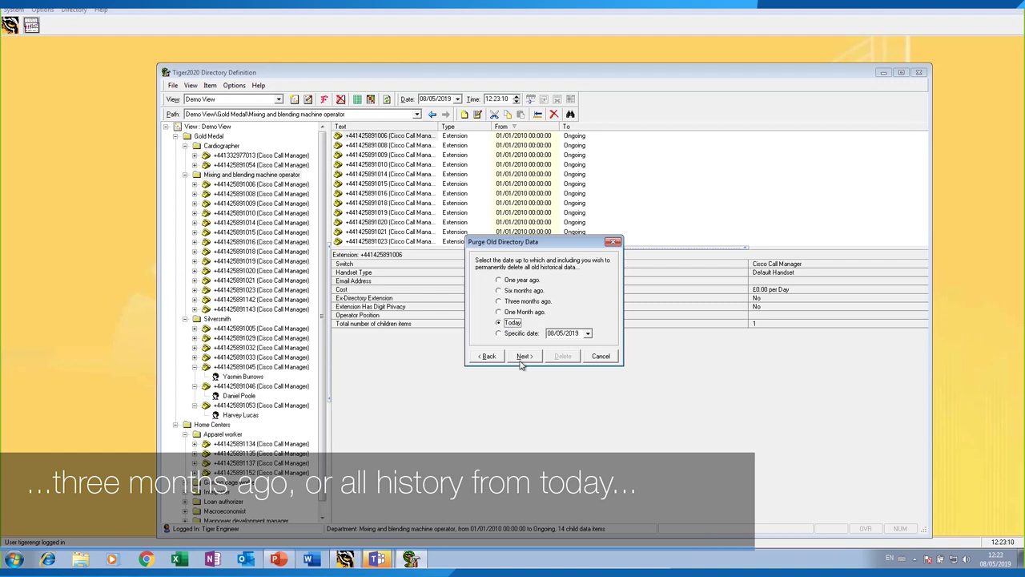
click(525, 356)
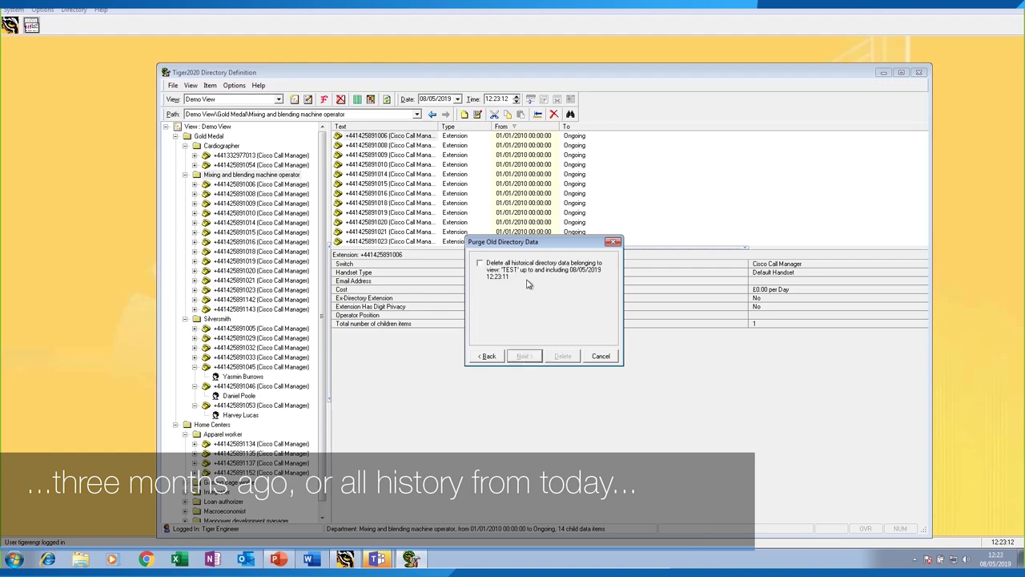
click(505, 273)
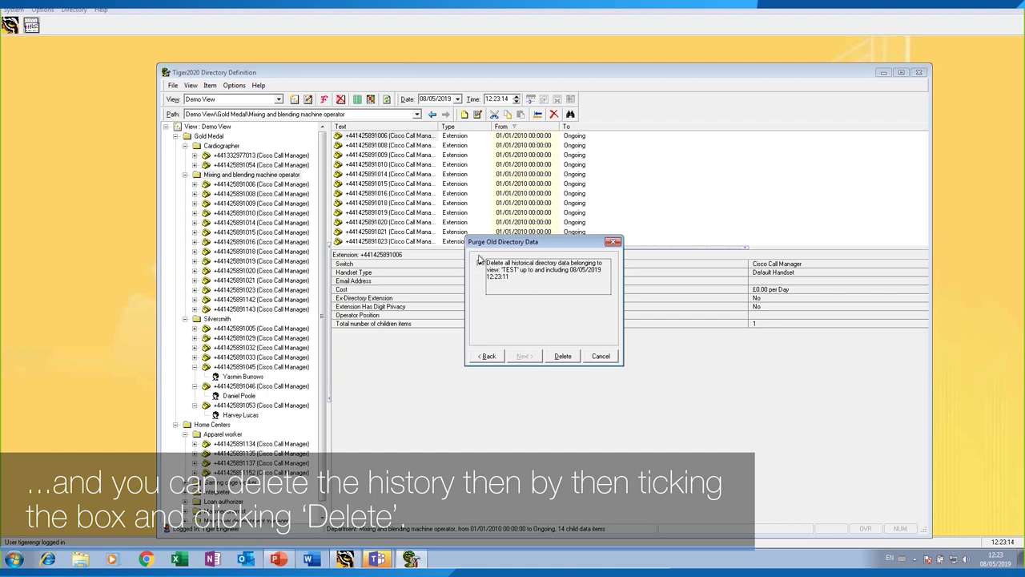
click(560, 357)
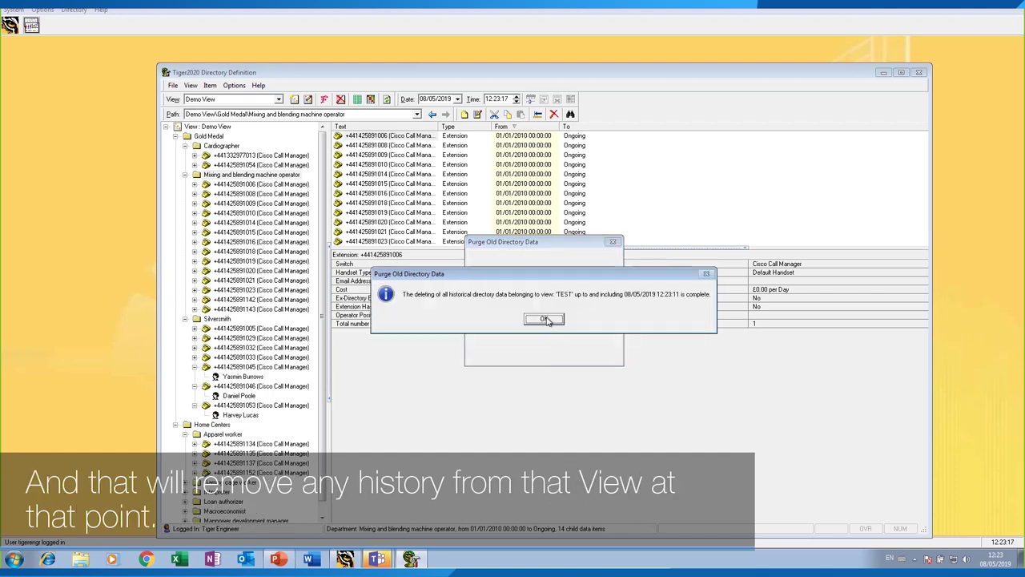
click(545, 320)
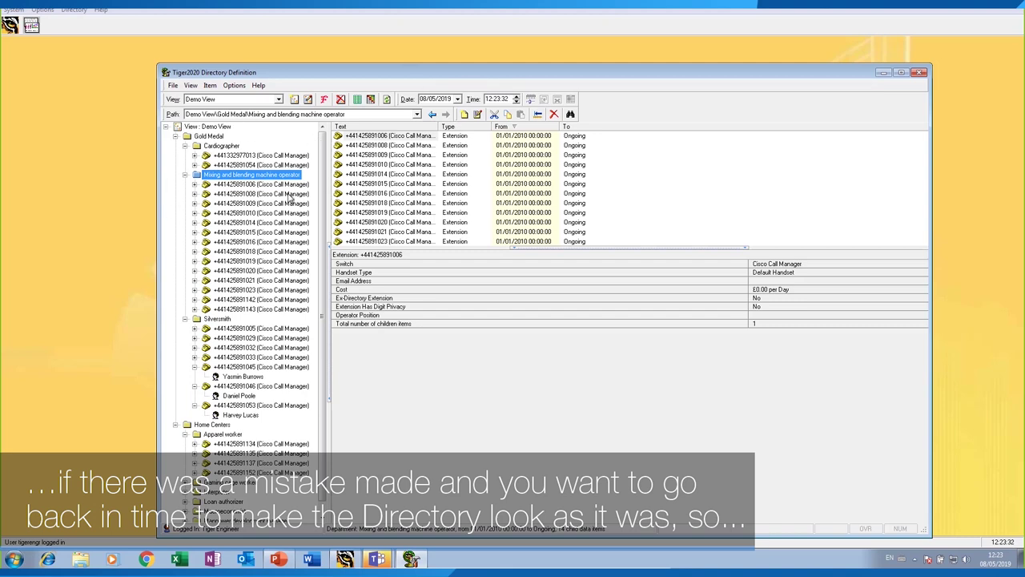
Inspect the user details of the Silversmith extension.
click(195, 328)
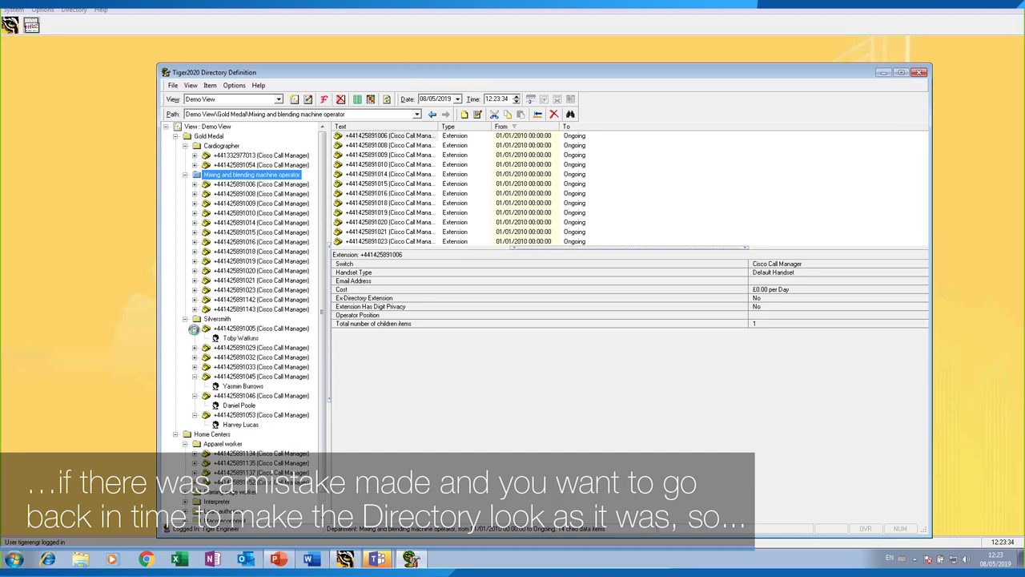
click(249, 329)
click(240, 329)
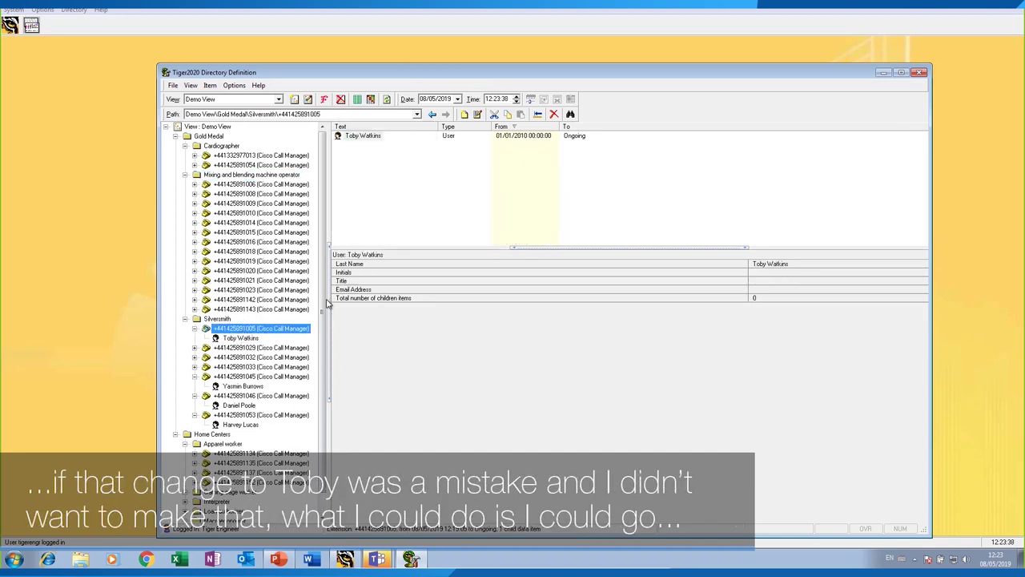
Roll the Demo View directory back to 07/05/2019 12:23:39, accepting loss of later changes.
click(459, 100)
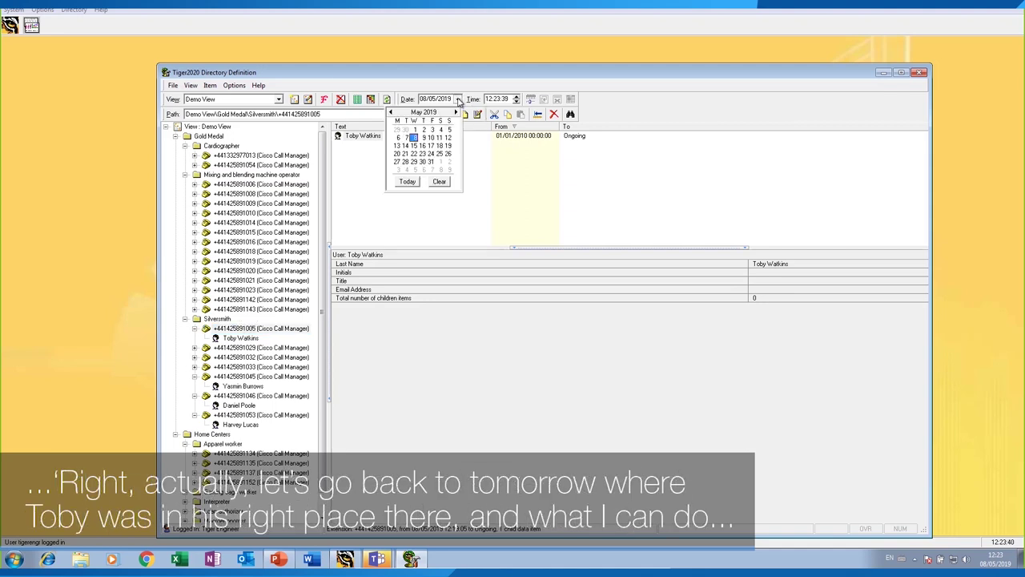
click(406, 143)
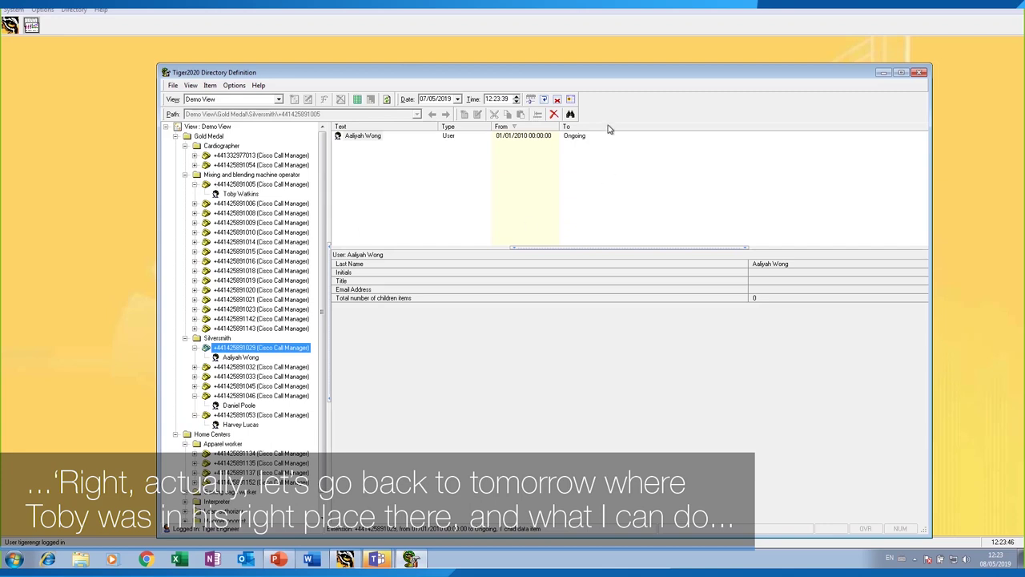
click(547, 101)
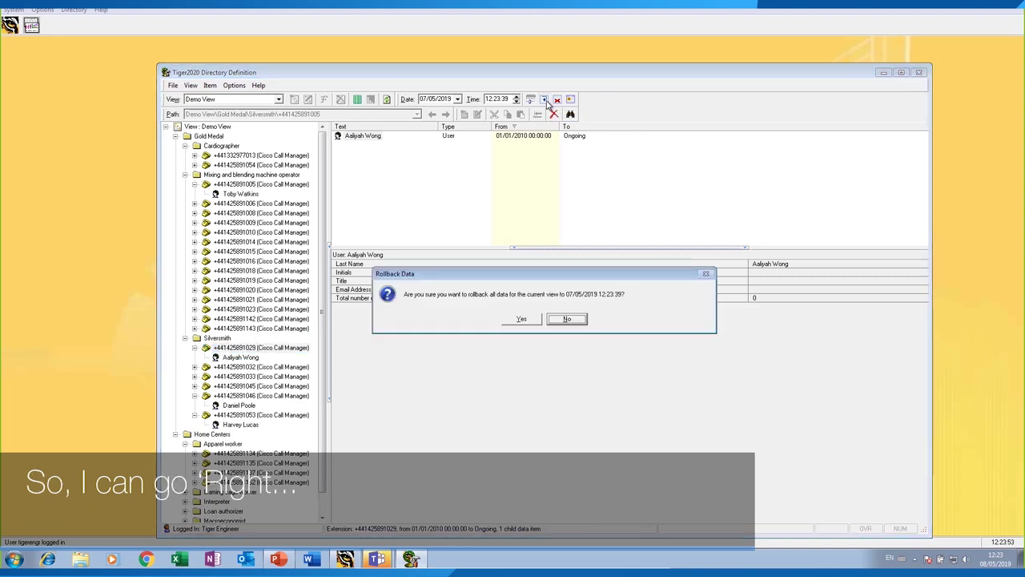
click(516, 326)
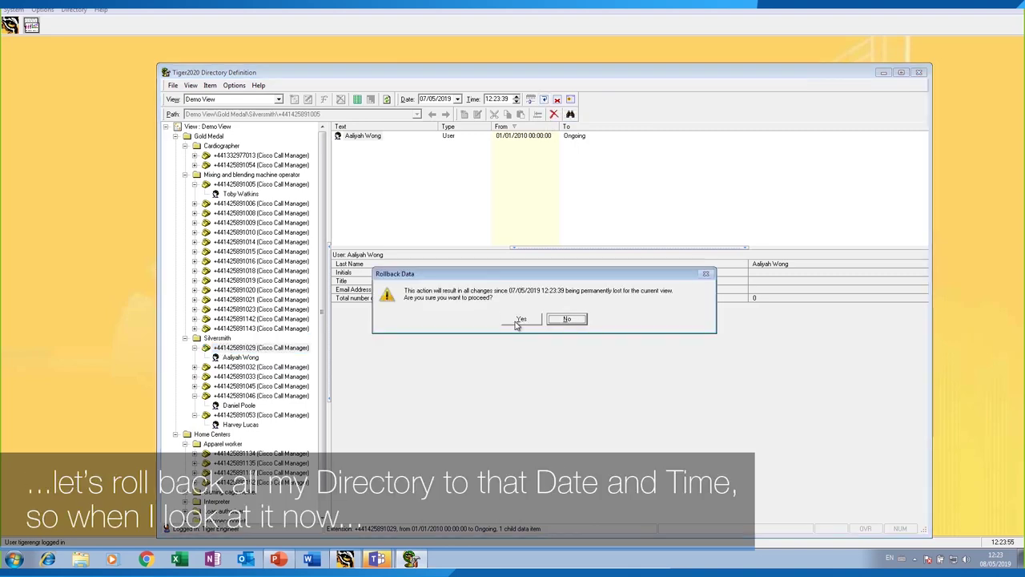
click(519, 320)
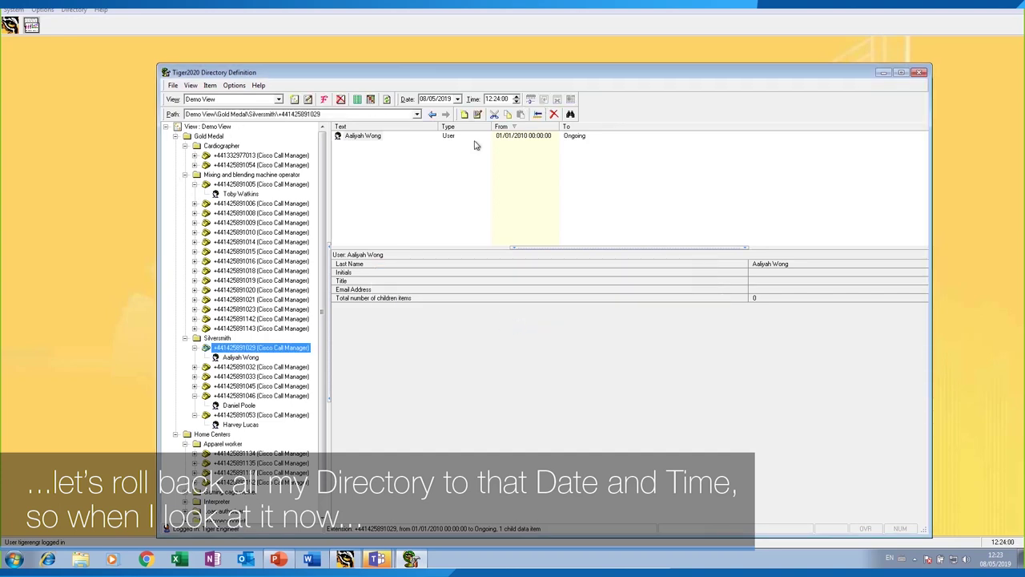
click(195, 348)
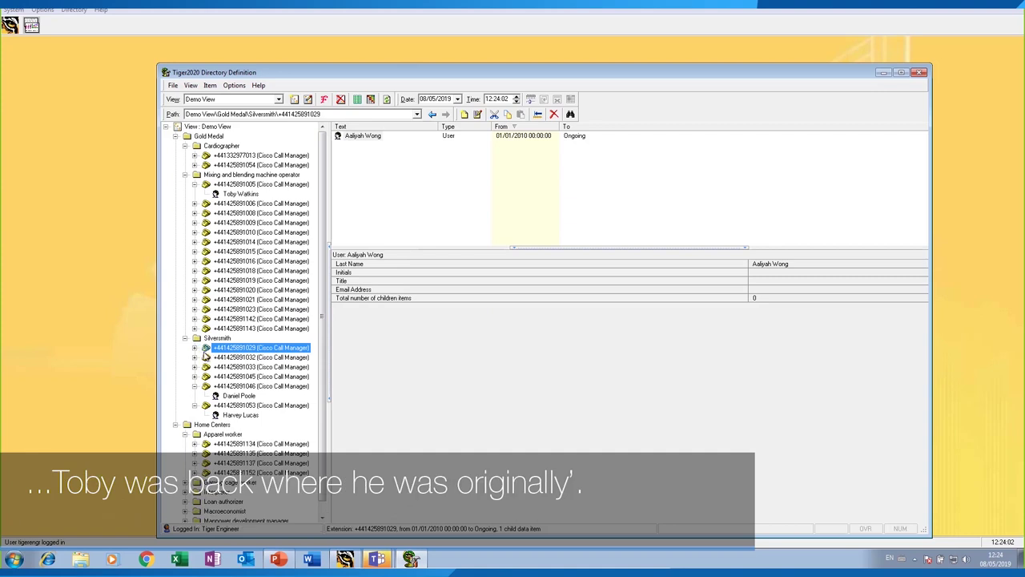
click(236, 176)
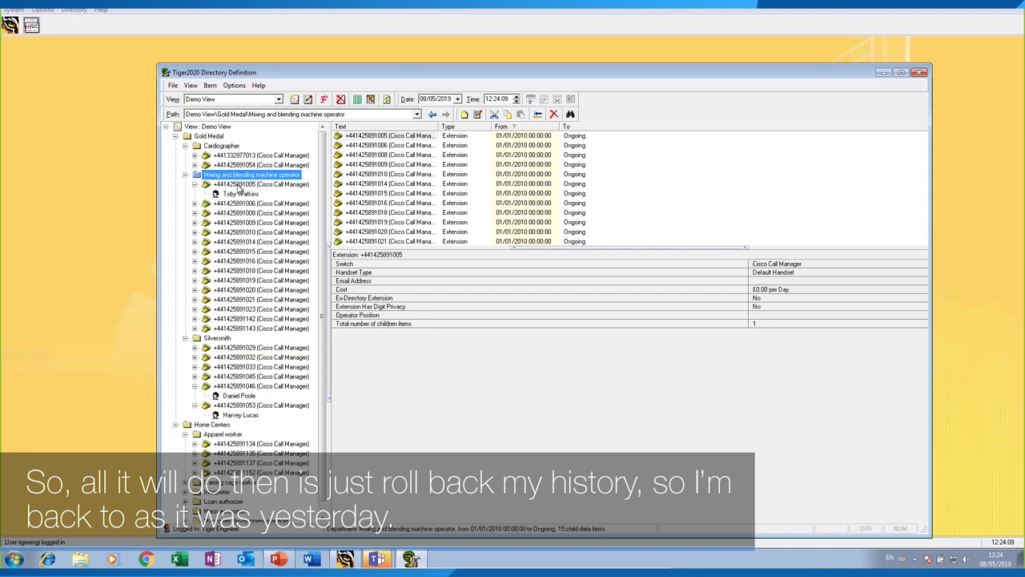
click(237, 184)
click(232, 174)
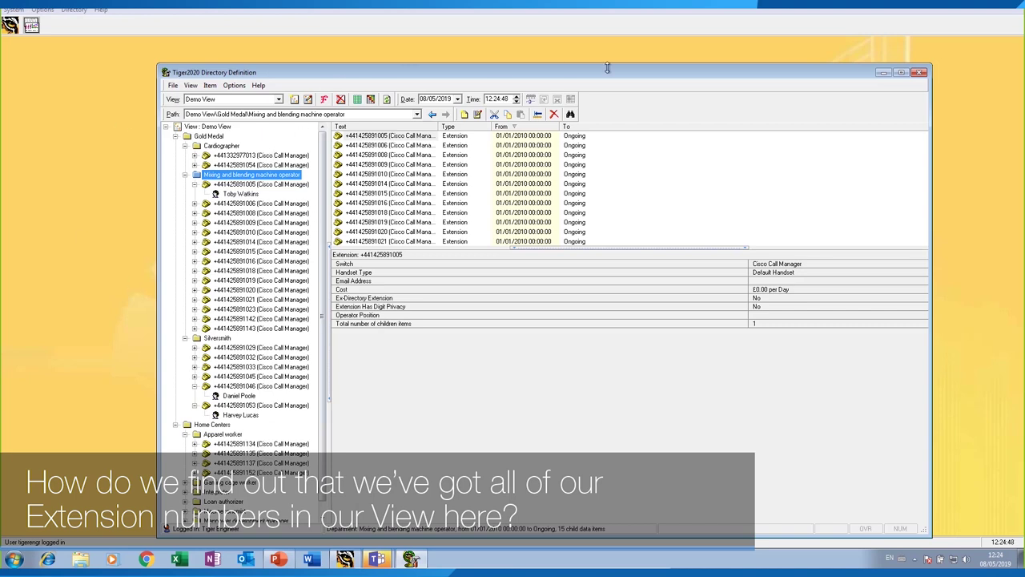
Minimize the Tiger2020 Directory Definition window.
click(883, 73)
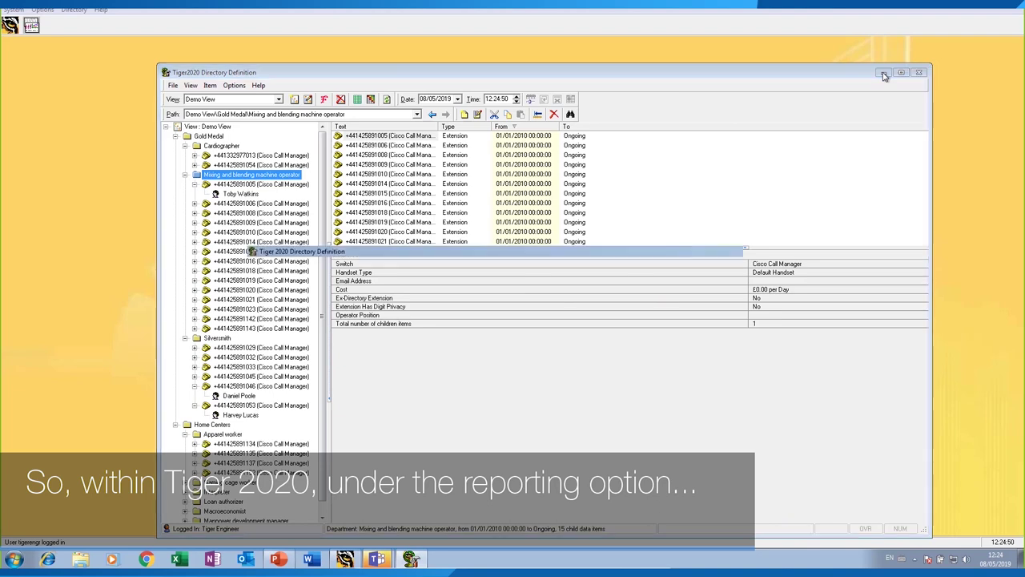
Launch Pro Reporting, pick the Management Unknown Extensions report, and open the Group by View list.
click(36, 30)
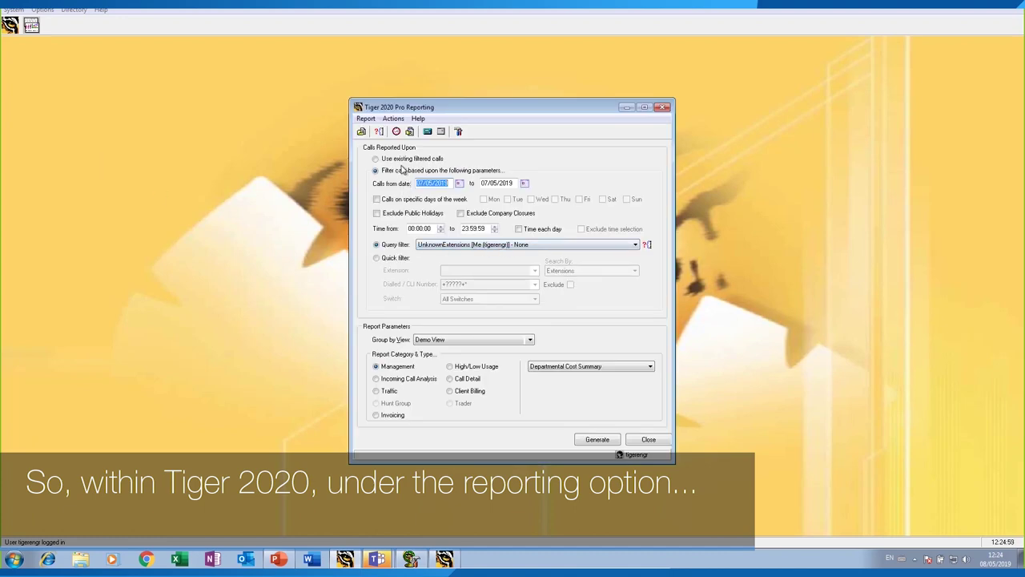
click(395, 369)
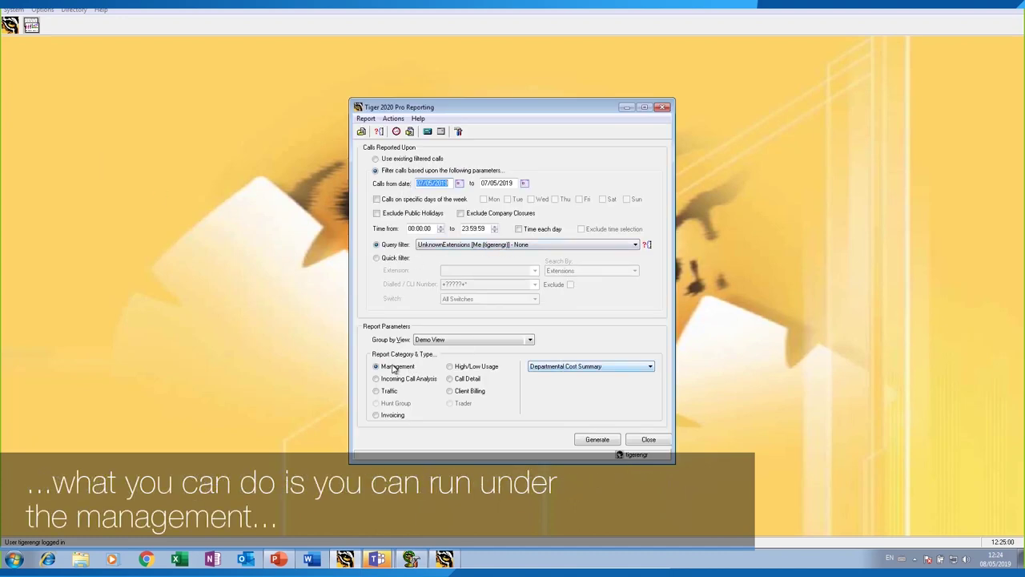
click(394, 369)
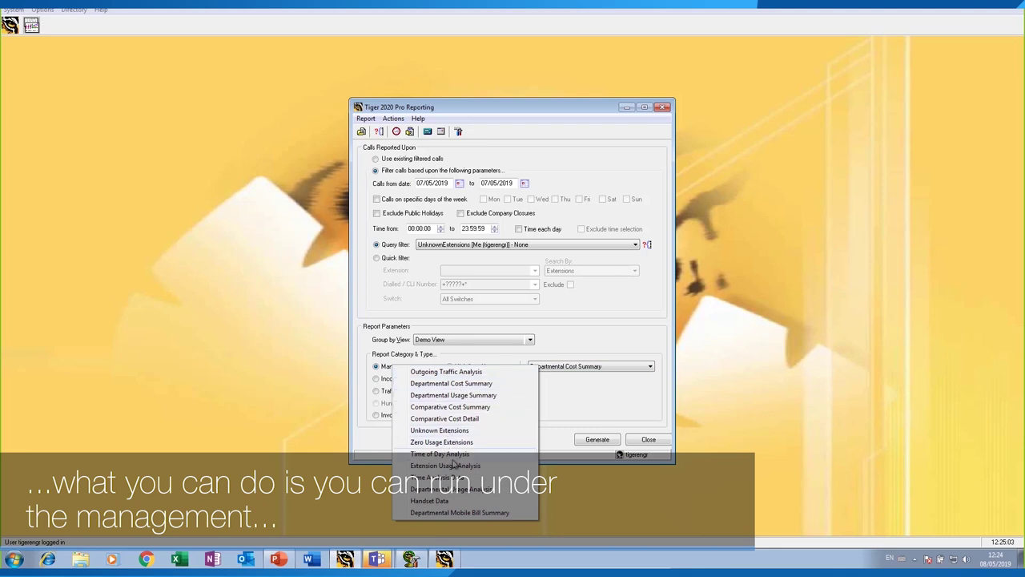
click(440, 430)
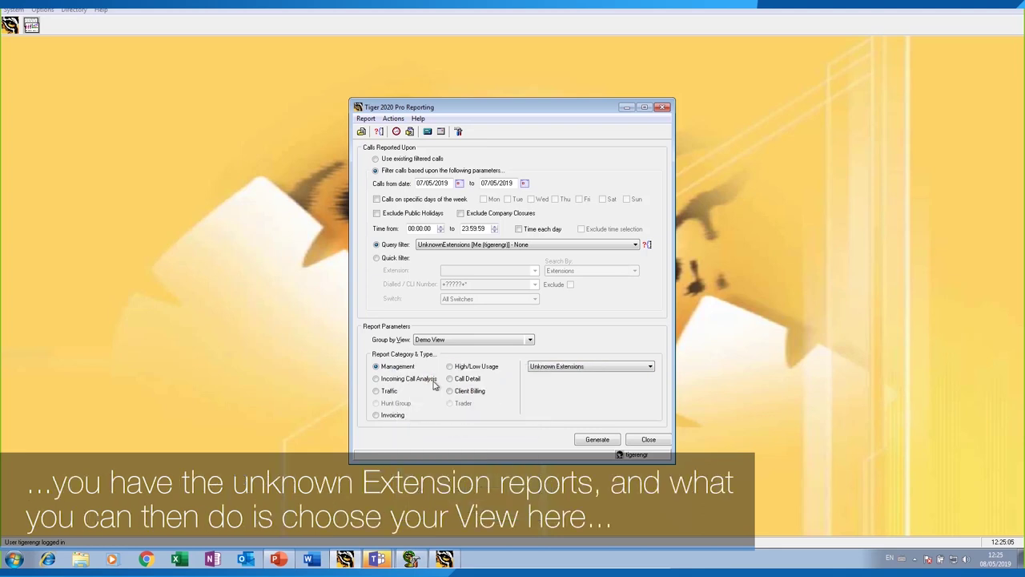
click(461, 341)
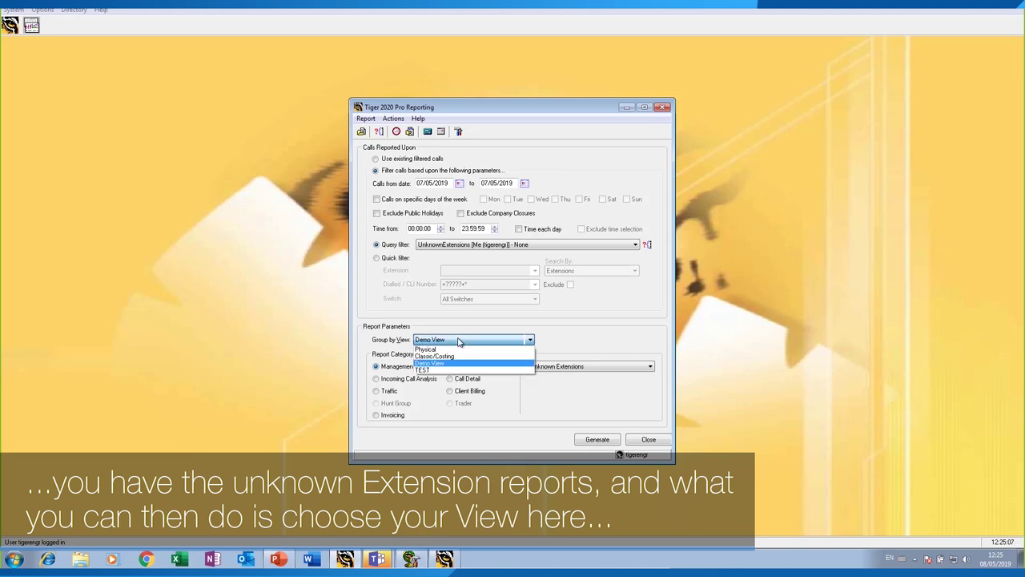